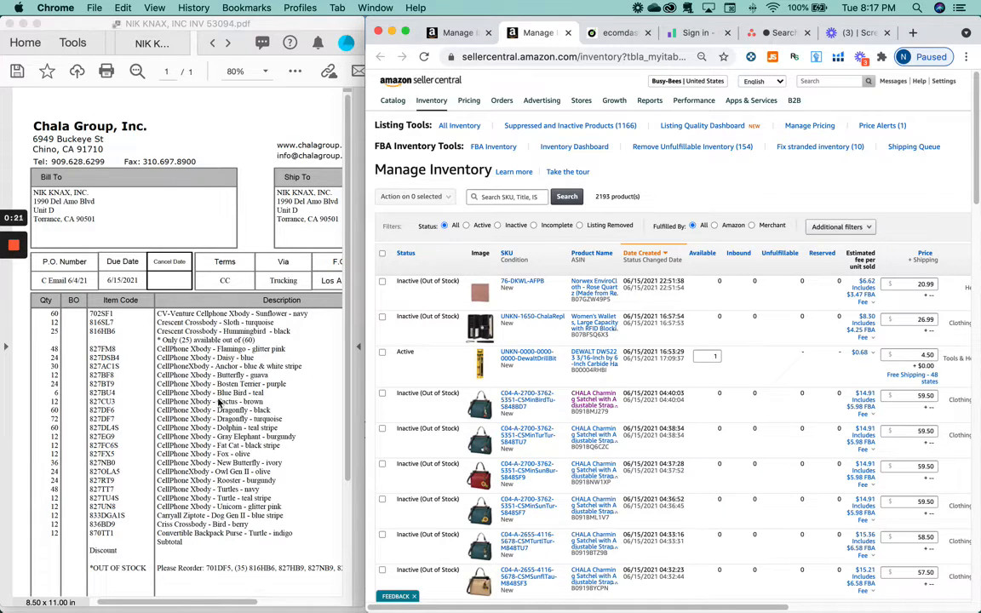
Step: Review the Chala Group invoice, then reload Manage Inventory showing all 2193 products
scroll(241, 372, "down", 2)
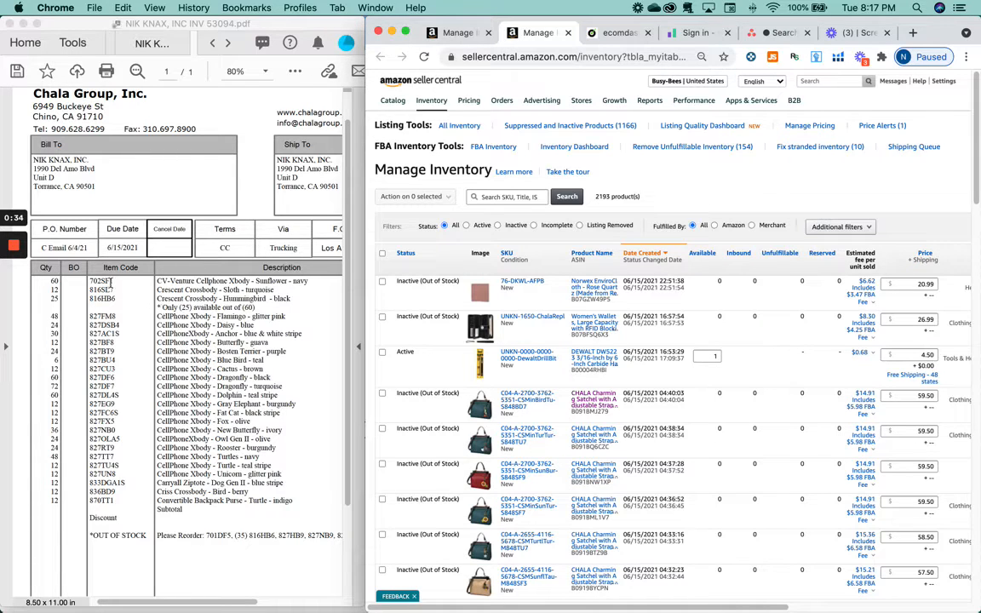
left_click(213, 281)
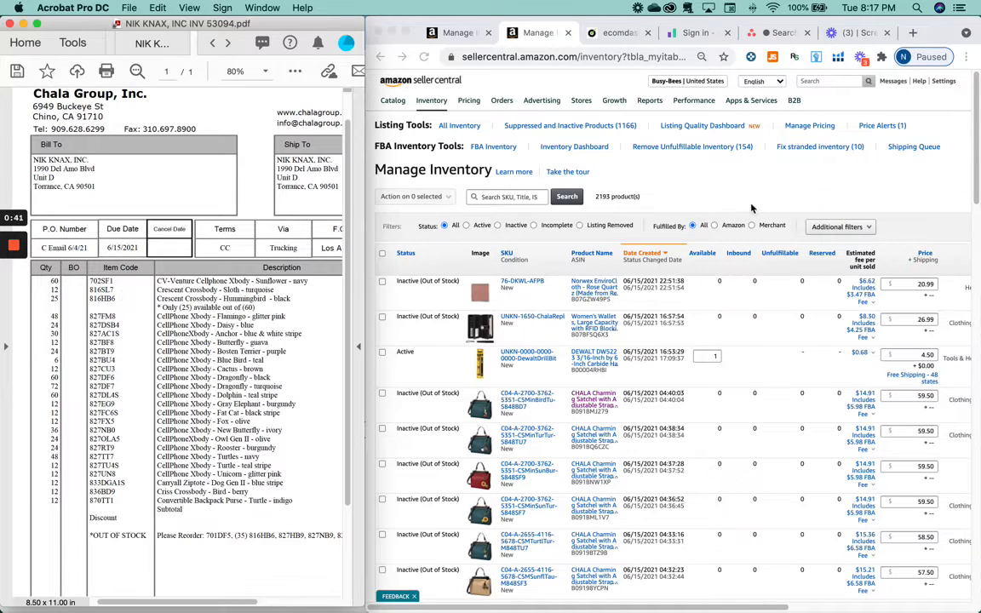
left_click(426, 100)
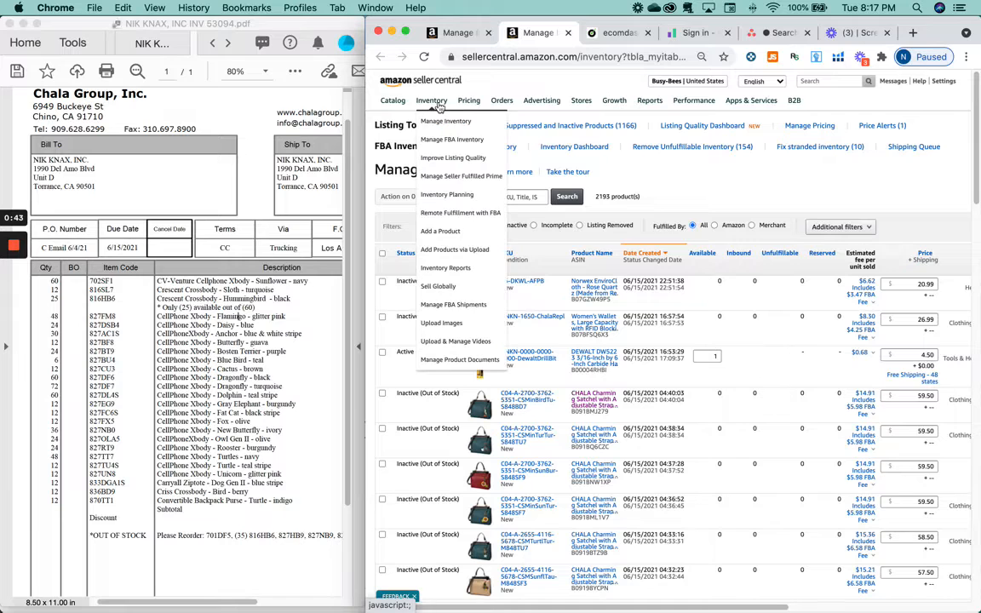
left_click(438, 122)
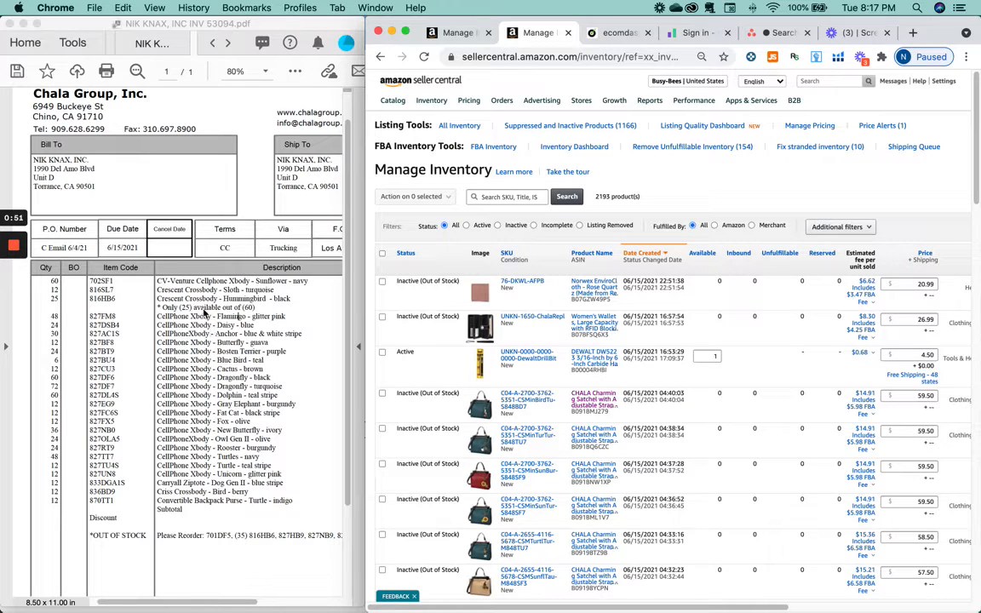
Step: Search the inventory for 'chala sunflower'
left_click(237, 378)
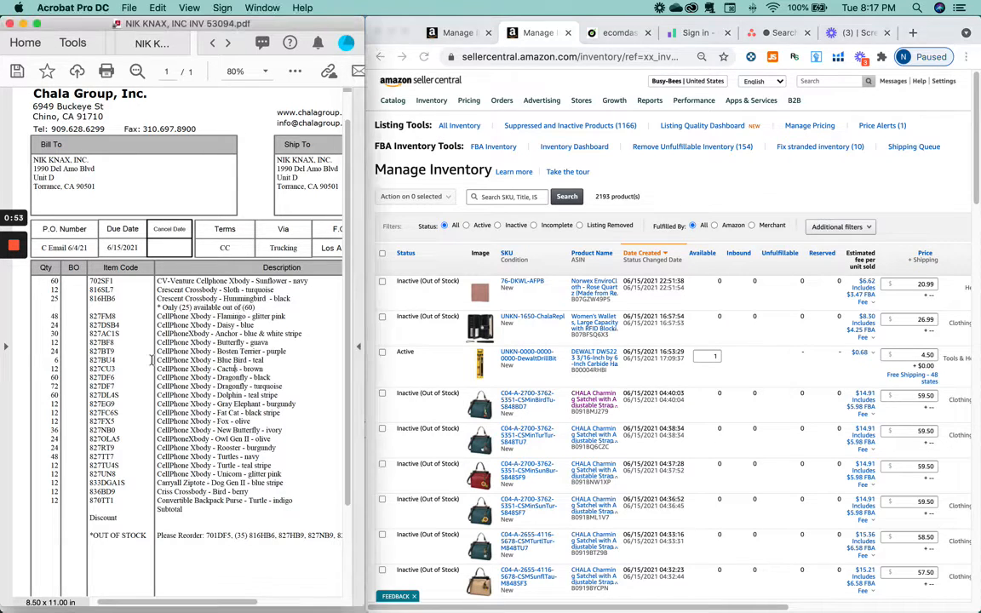
left_click(492, 201)
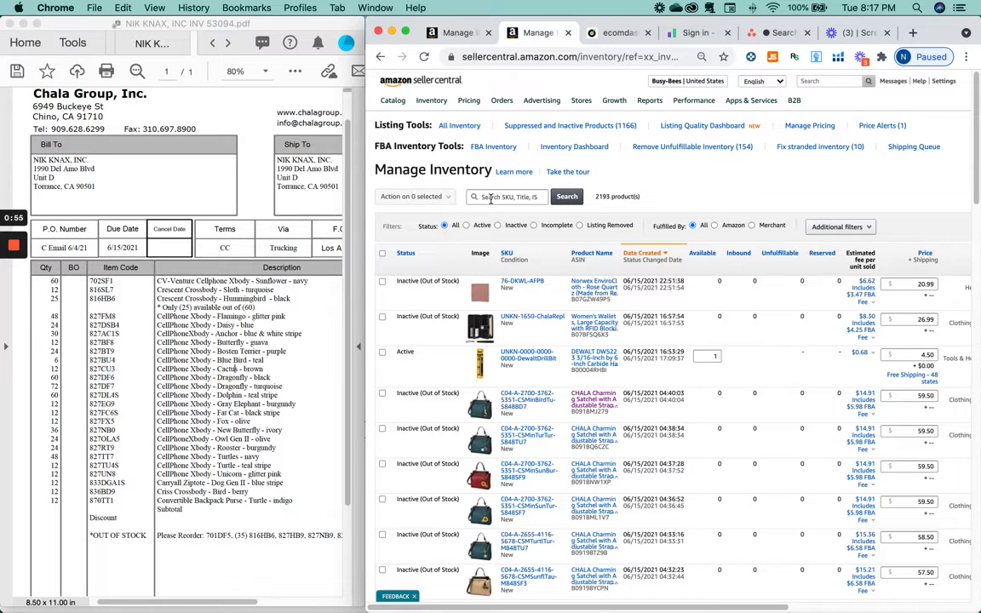
left_click(490, 198)
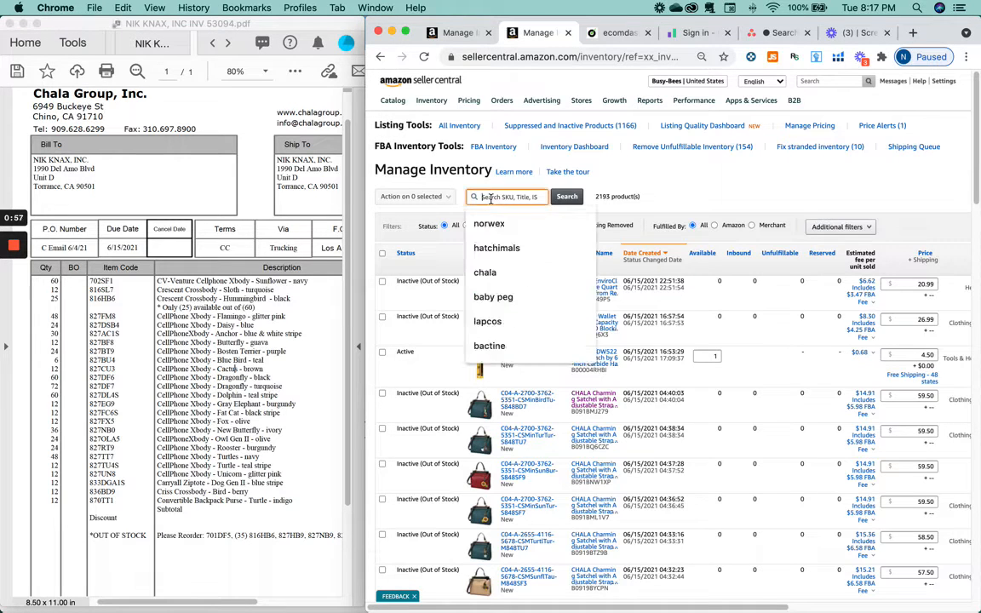
type("chla")
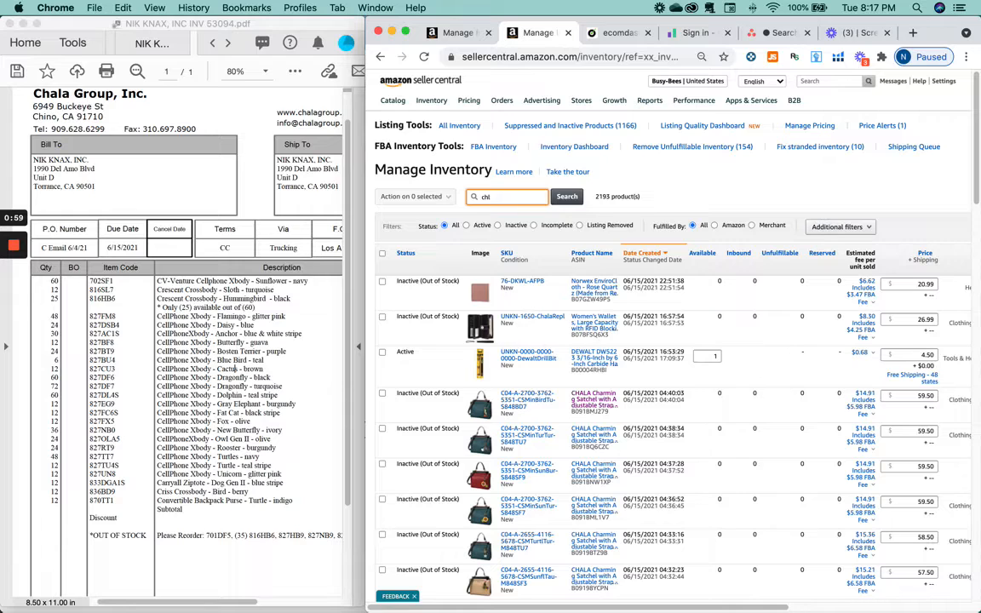
key("BackSpace")
type("ala")
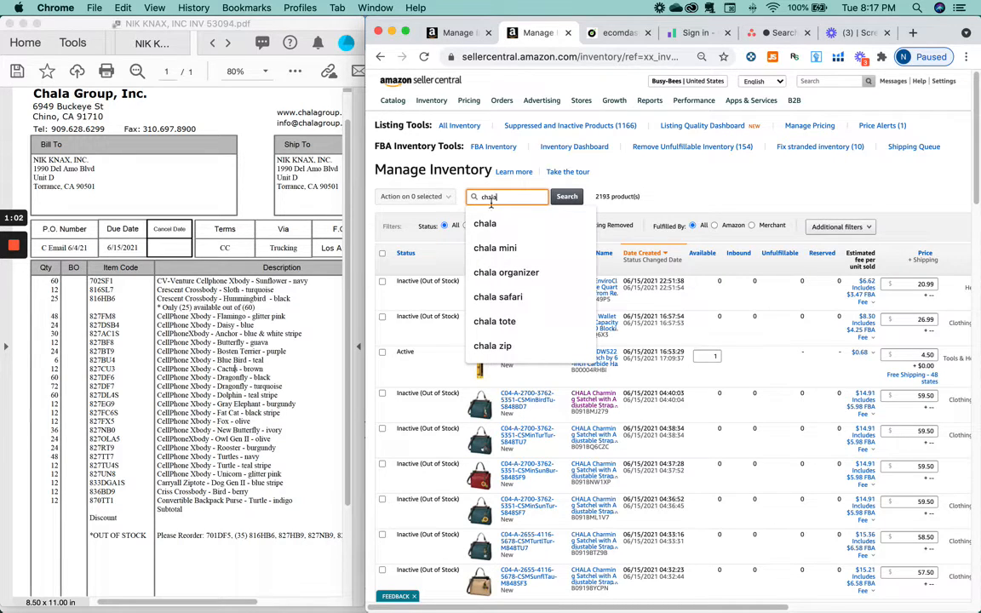
type(" su")
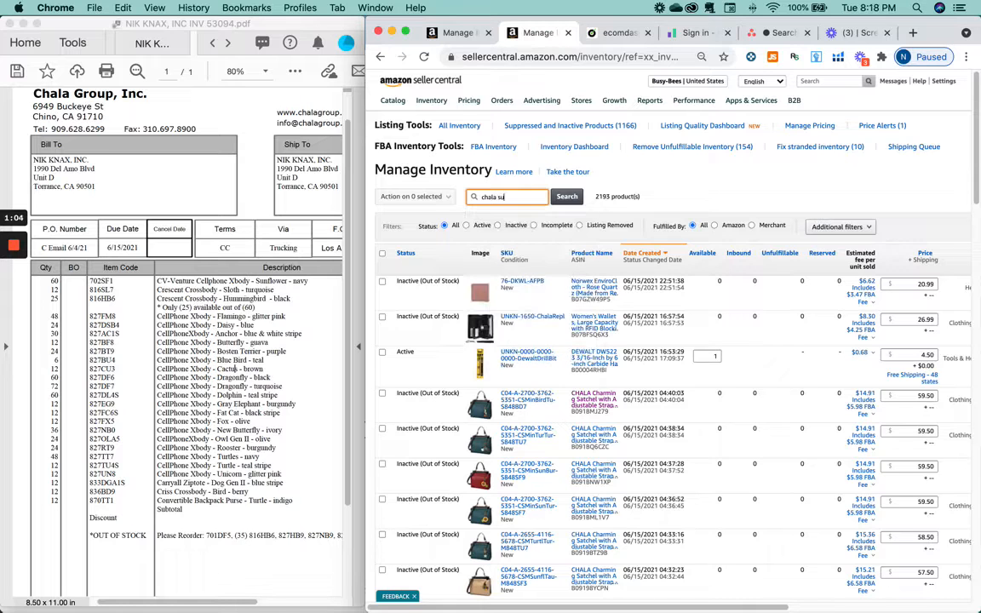
type("nflower")
key("Return")
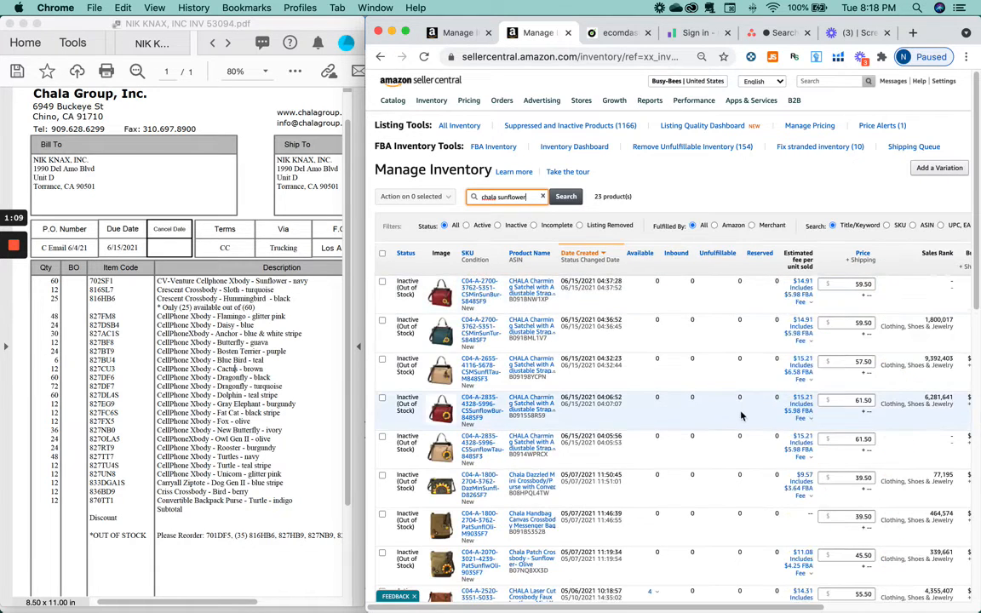
Step: Review the 23 results and pick item code 702SF1 on the invoice
scroll(738, 421, "down", 1)
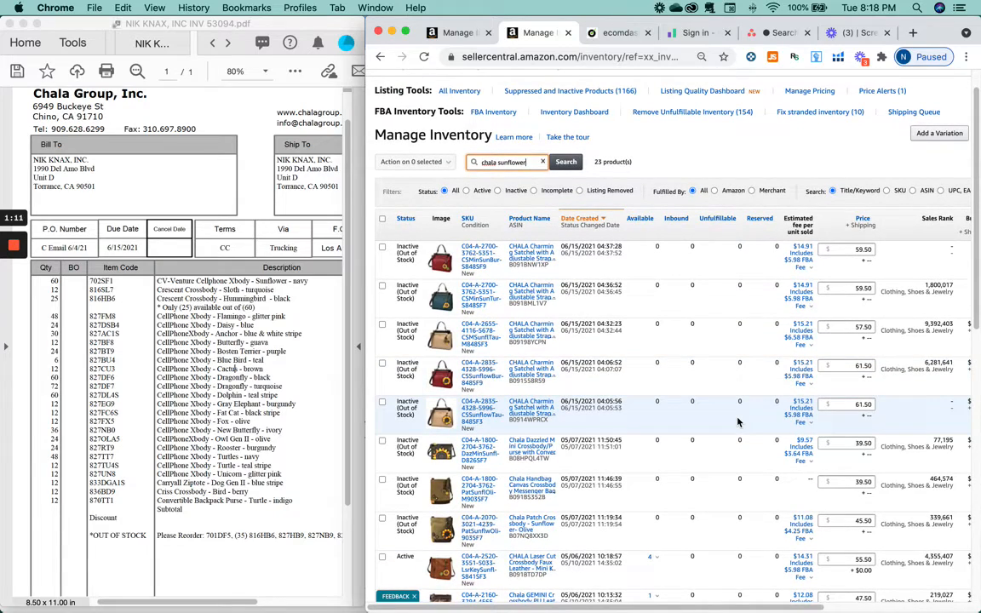
scroll(738, 422, "down", 4)
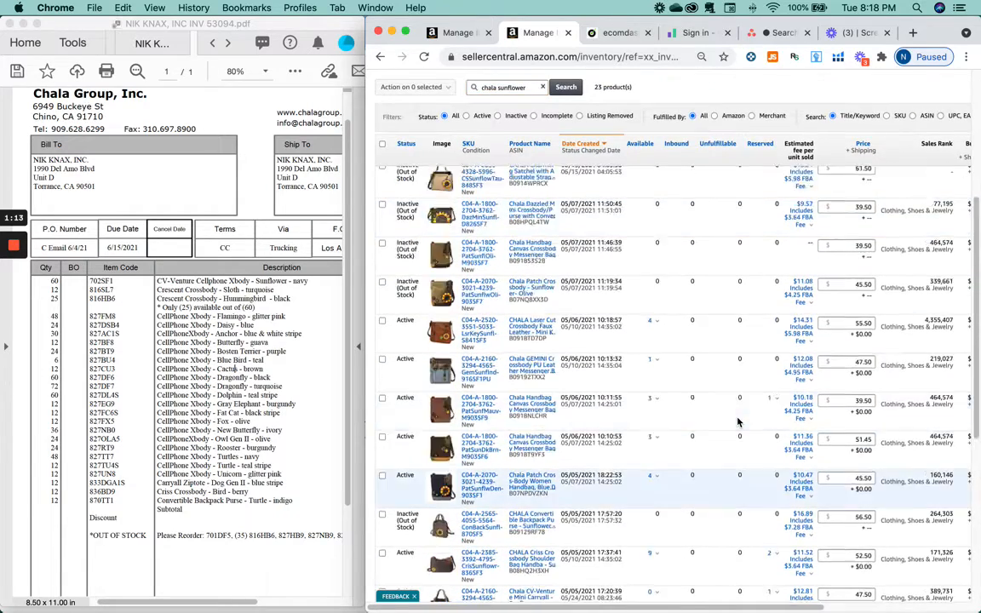
scroll(738, 423, "up", 5)
left_click(769, 184)
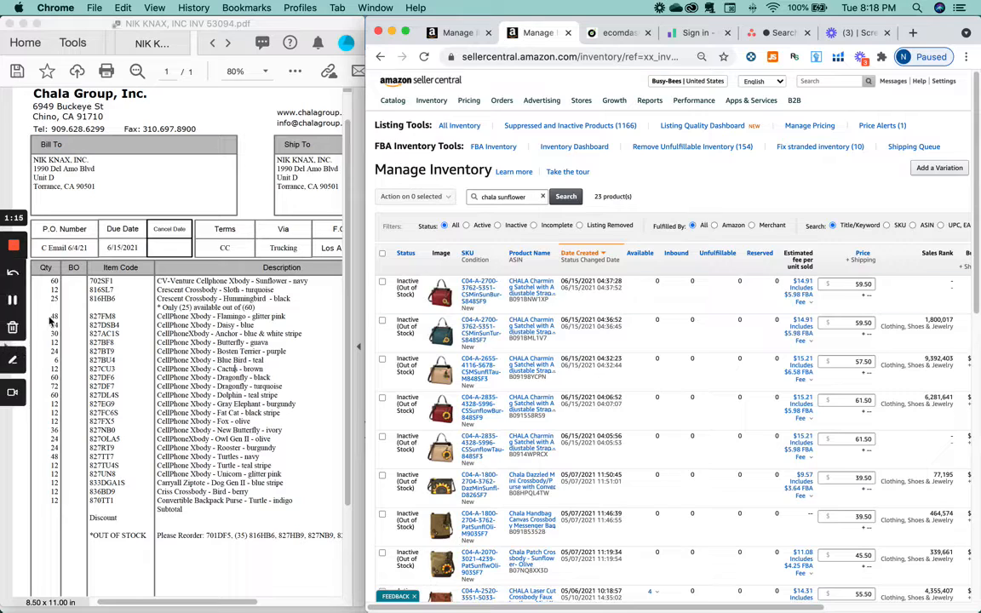
double_click(101, 280)
key("super+c")
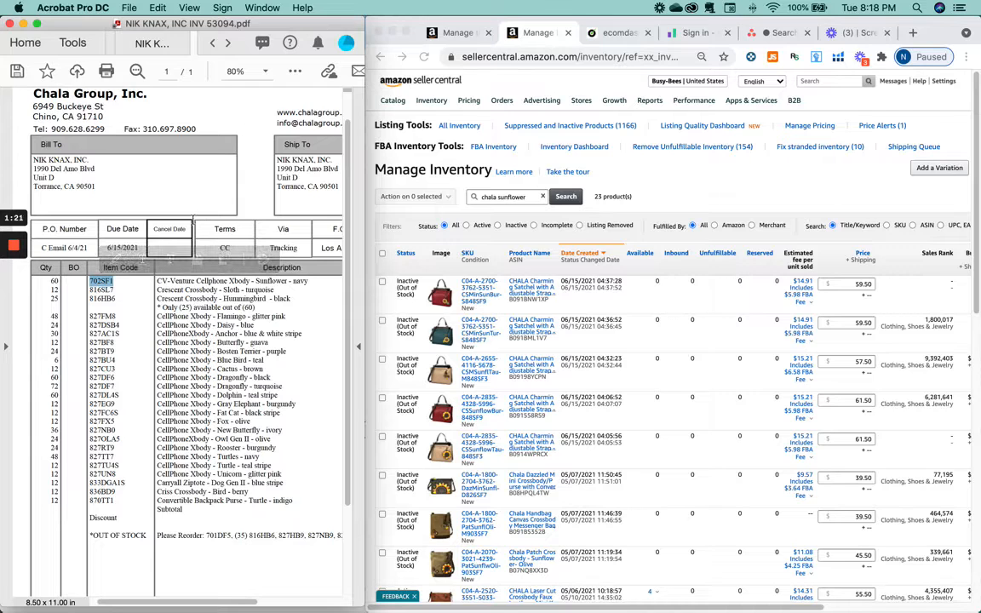
left_click(778, 213)
Step: Find 702SF1 on the page and tick the matching Chala CV-Cell Phone listing
key("super+f")
key("super+v")
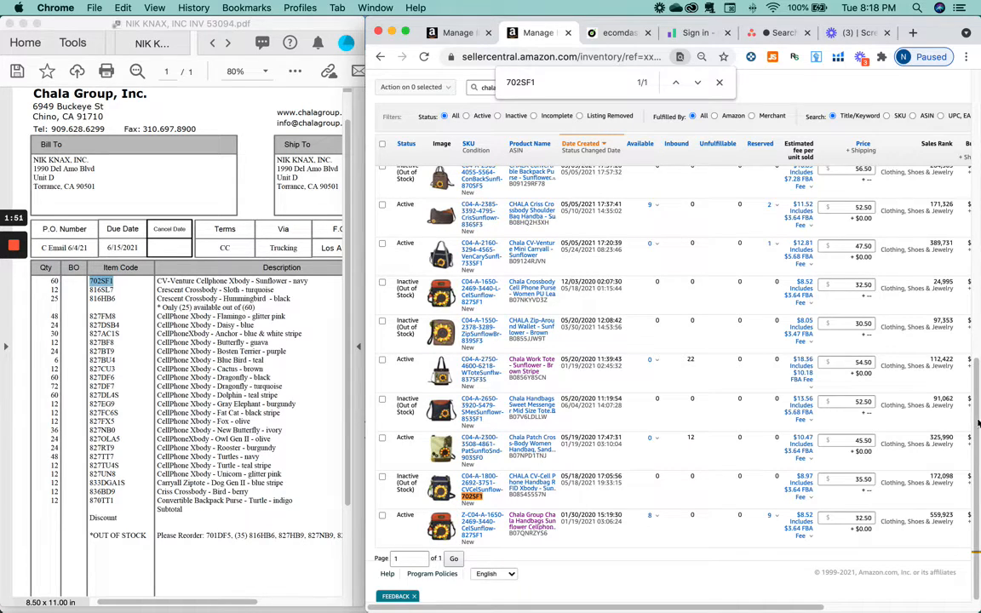
mouse_move(977, 413)
left_mouse_down()
mouse_move(977, 395)
mouse_move(977, 416)
left_mouse_up()
left_click(382, 477)
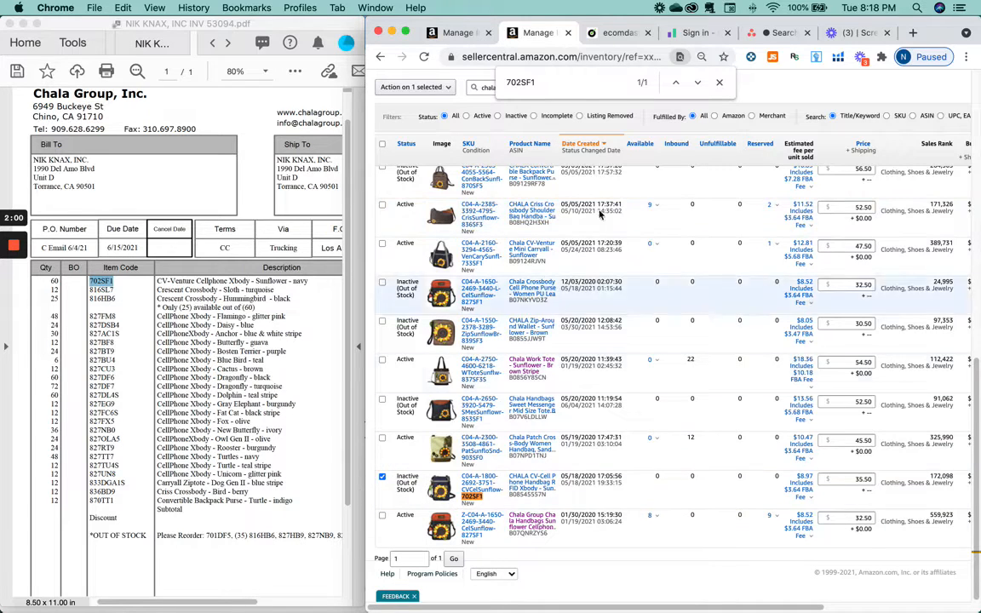
Step: Select item code 816SL7 on the invoice and close the page find bar
left_click(128, 289)
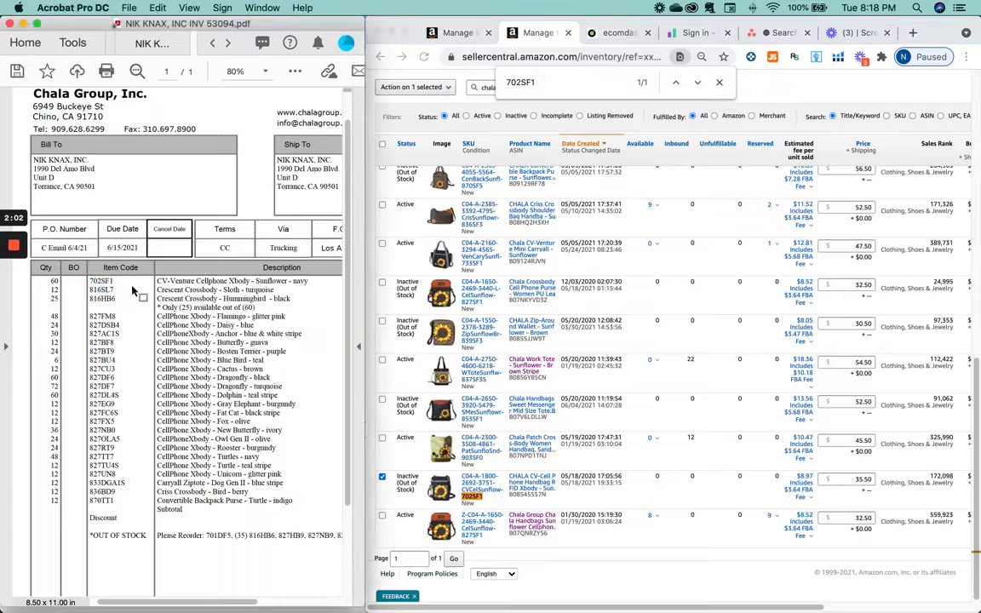
double_click(100, 292)
key("super+c")
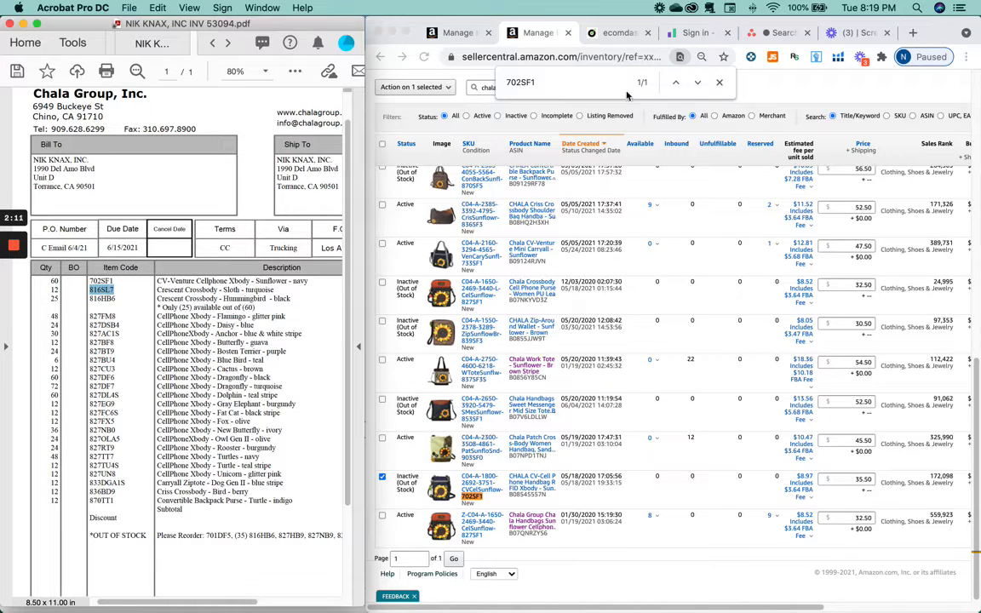
left_click(721, 84)
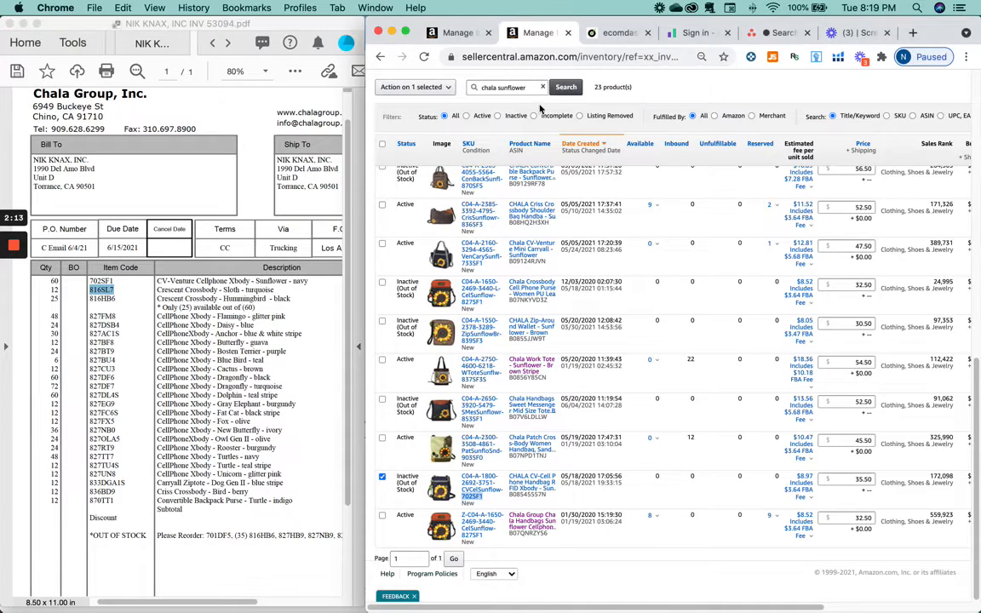
Step: Search 'chala sloth' and tick the 816SL7 turquoise sloth crossbody listing
double_click(514, 87)
type("sl")
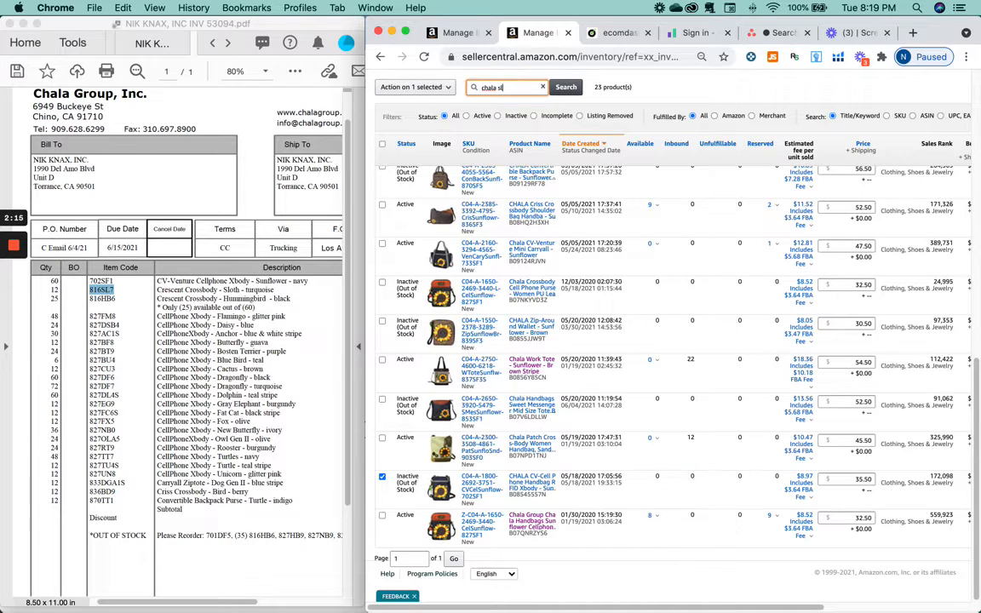
type("oth")
key("Return")
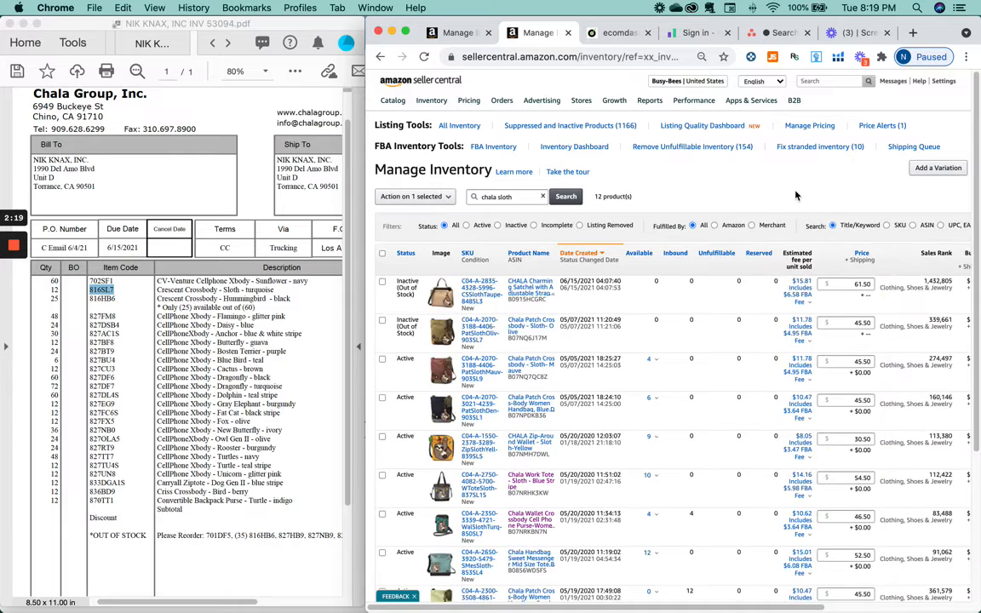
key("super+f")
key("super+v")
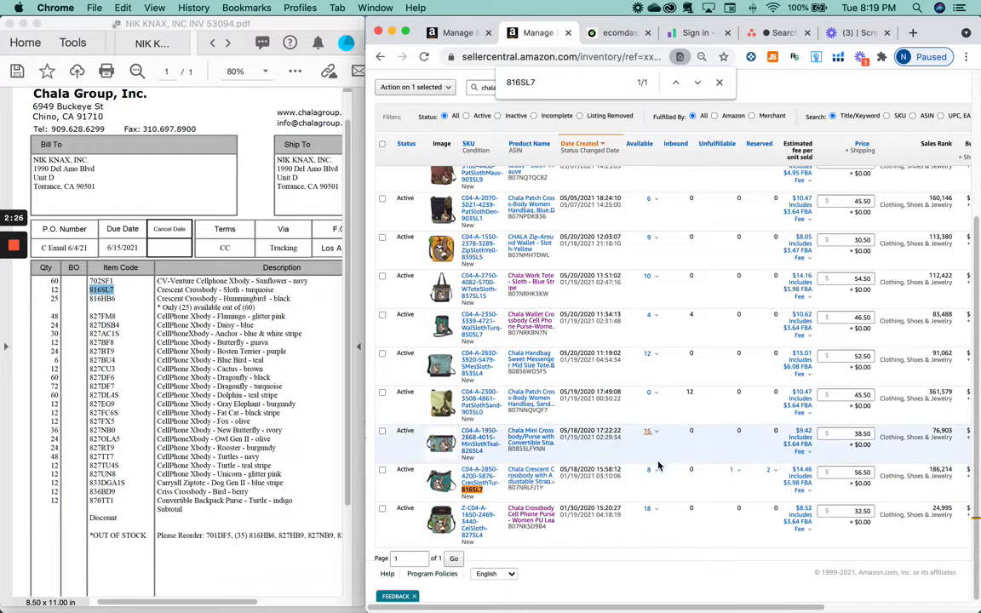
left_click(382, 472)
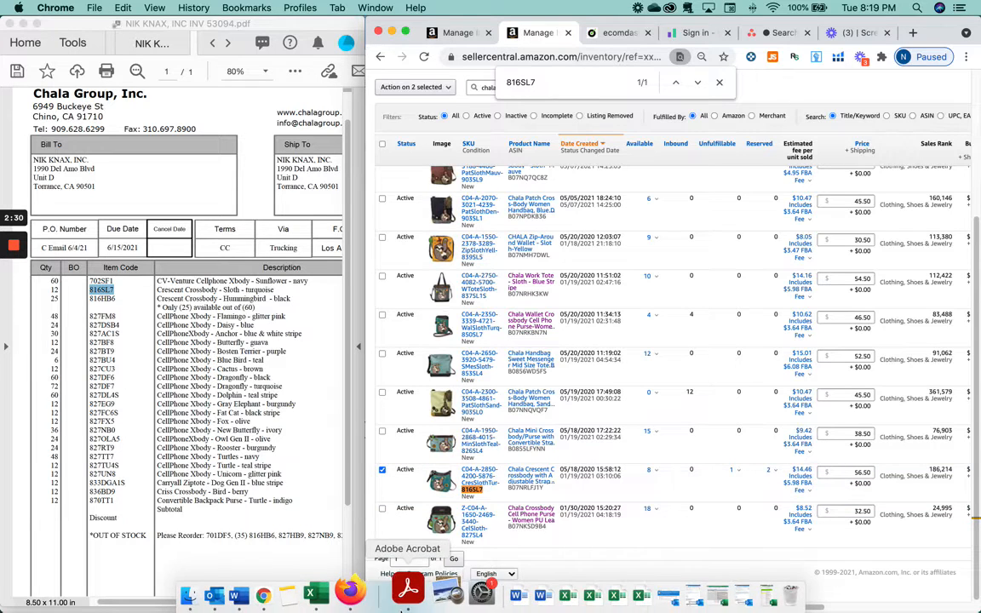
Step: Copy item code 816HB6 from the invoice into the inventory search box
double_click(102, 299)
key("super+c")
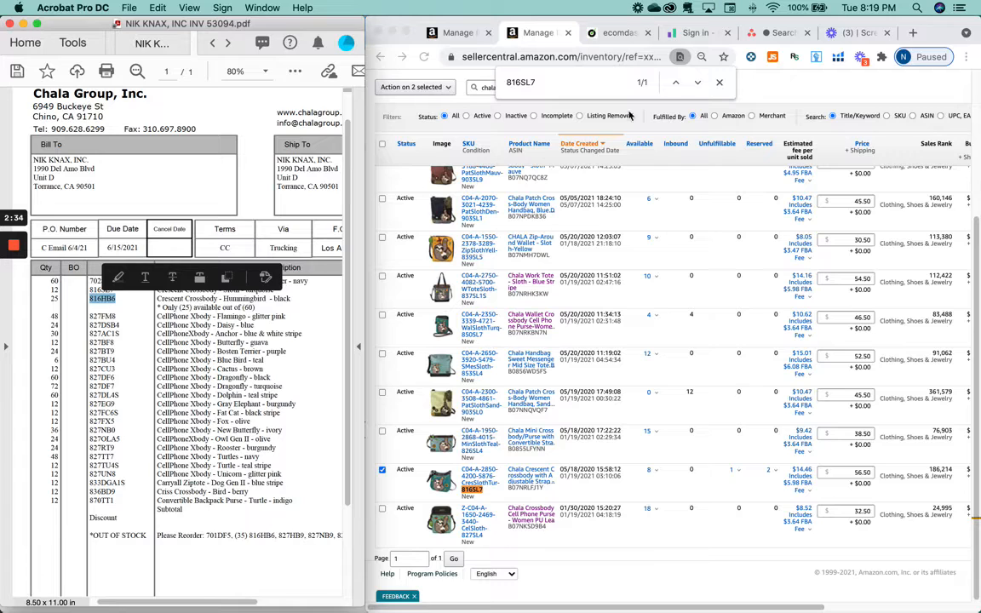
left_click(718, 81)
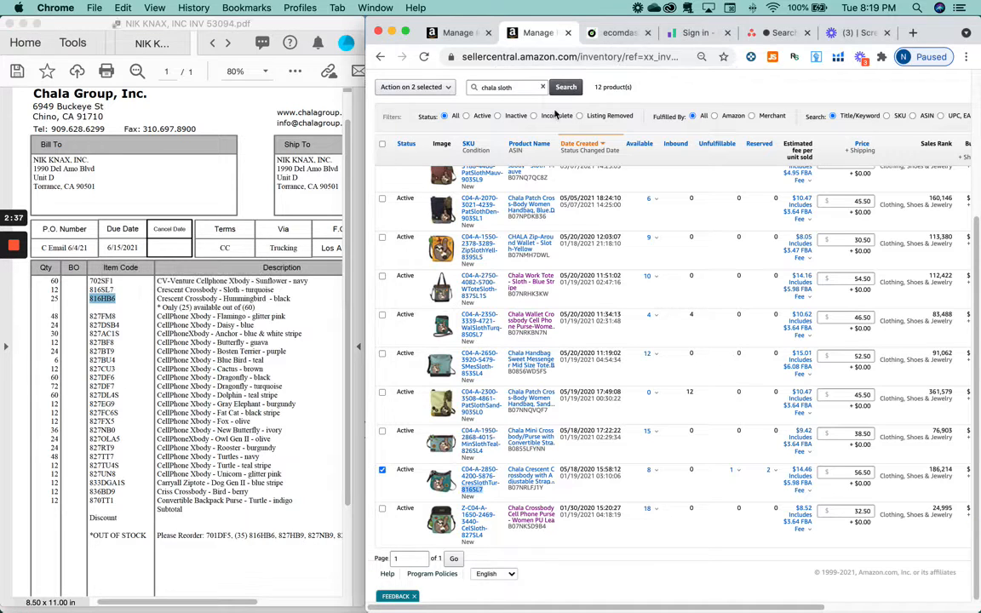
double_click(515, 92)
key("super+v")
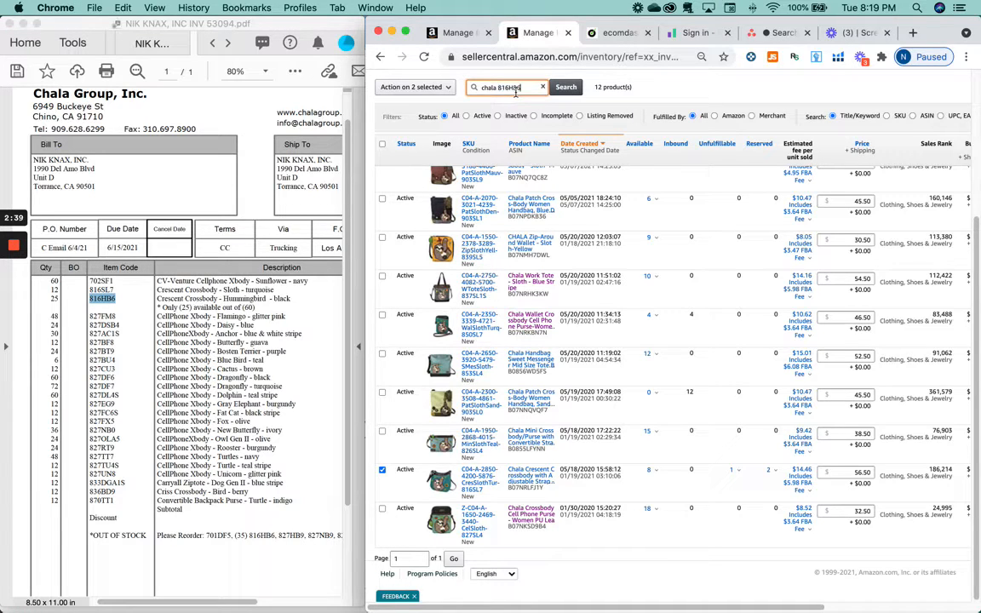
Step: Search 'chala hummingbird' and tick the 816HB6 hummingbird crossbody listing as the third selection
double_click(512, 89)
type("hummingbird")
key("Return")
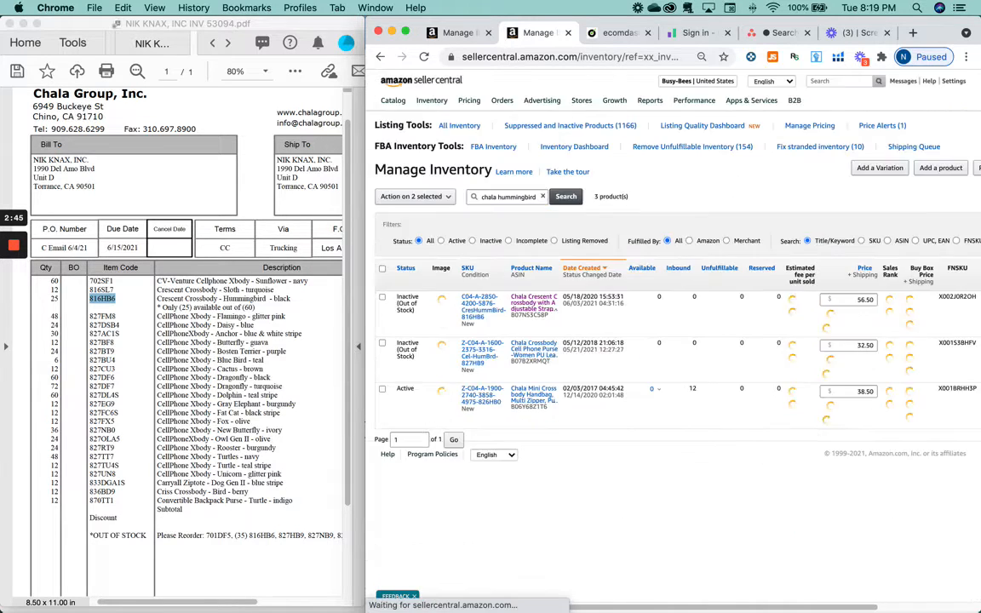
key("super+f")
key("super+v")
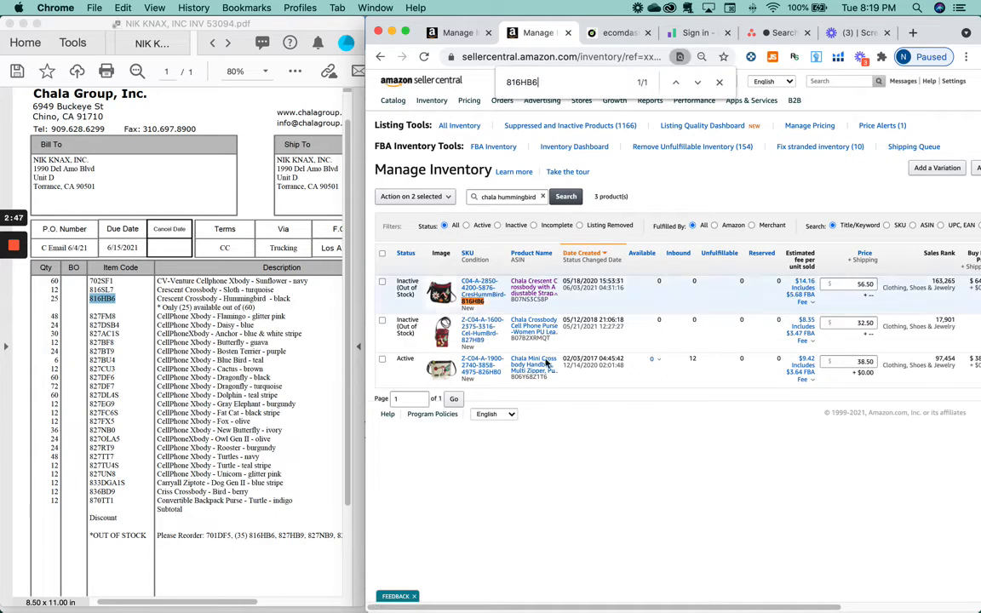
left_click(382, 281)
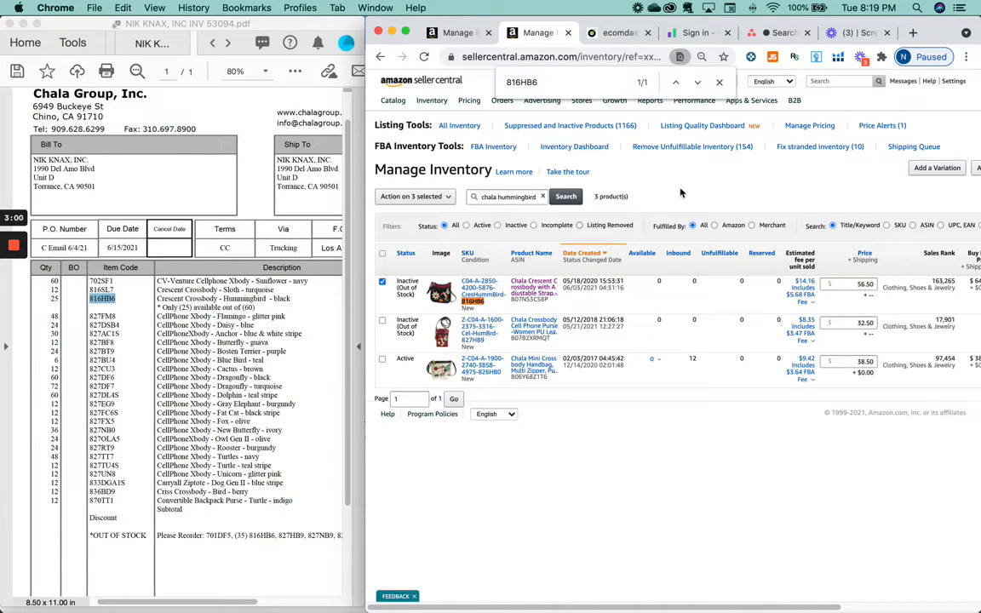
left_click(395, 201)
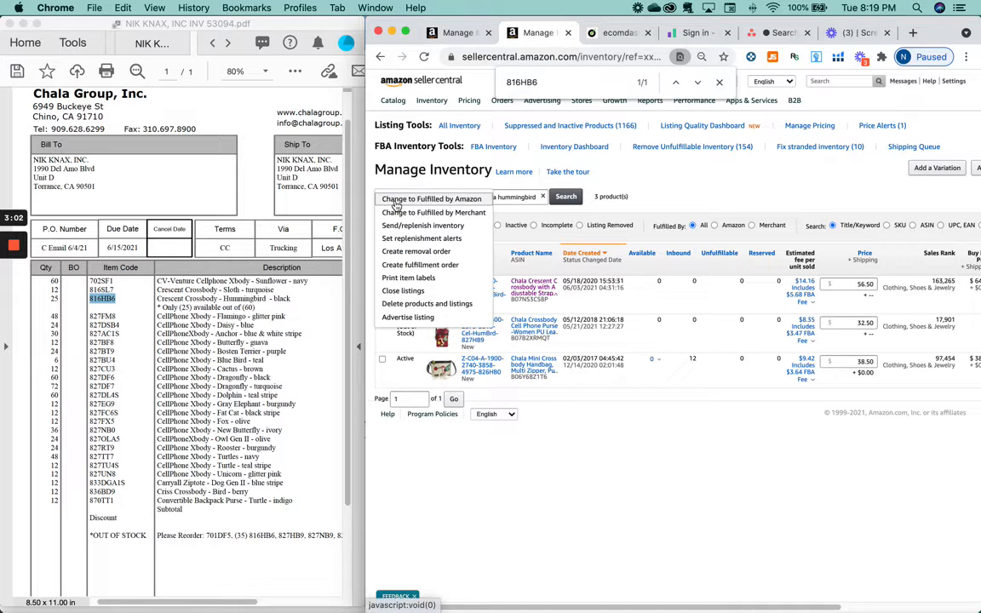
Step: Choose Send/replenish inventory for the three selected listings and confirm
left_click(397, 226)
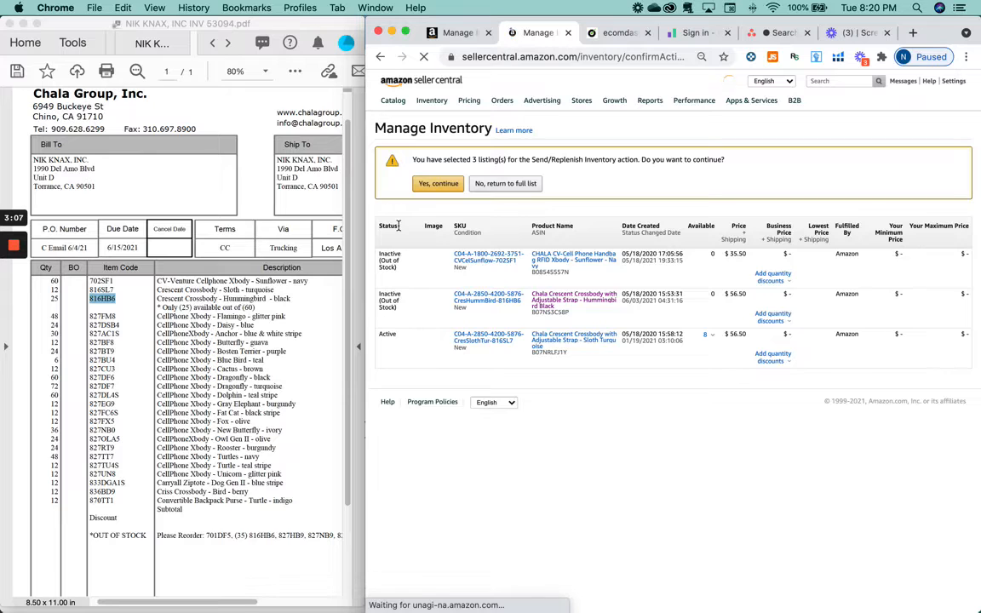
left_click(439, 184)
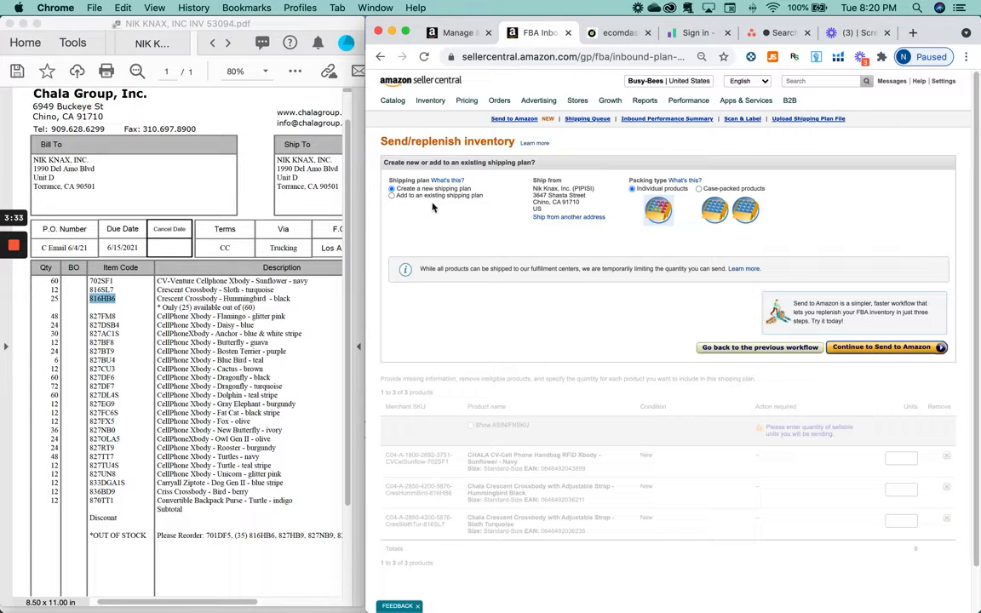
Step: Ship from the Torrance address and return to the previous workflow's Set Quantity step
left_click(552, 219)
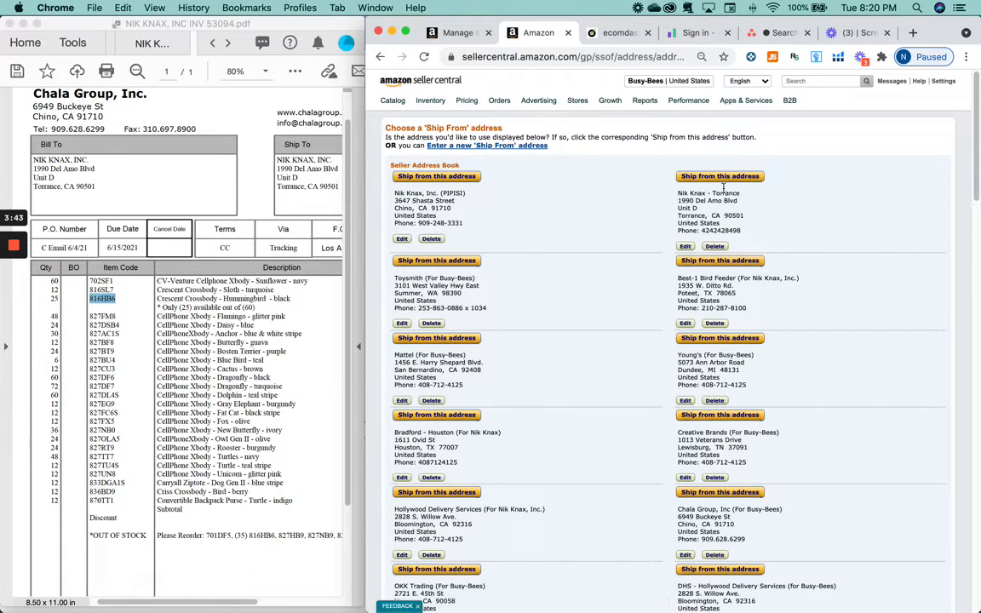
left_click(741, 179)
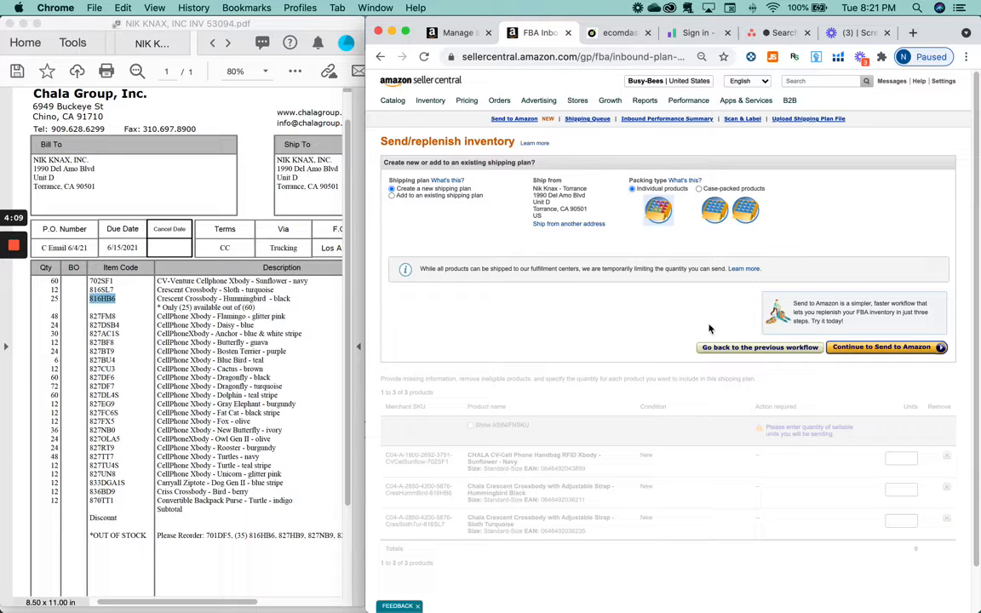
left_click(738, 347)
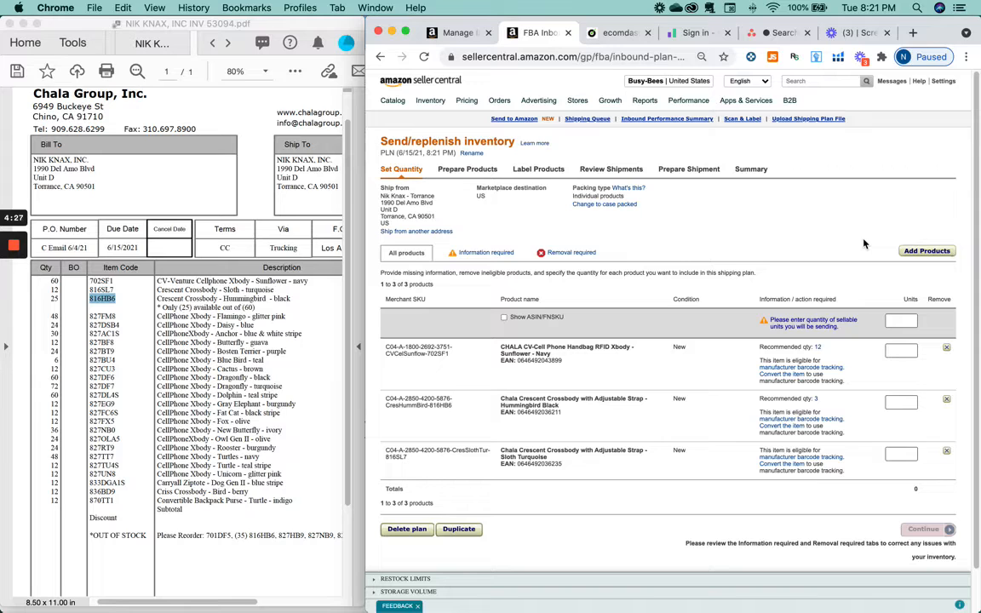
Step: Clear the plan's default dated name and begin typing 'Chala - Arriving Soon (Inv'
left_click(471, 153)
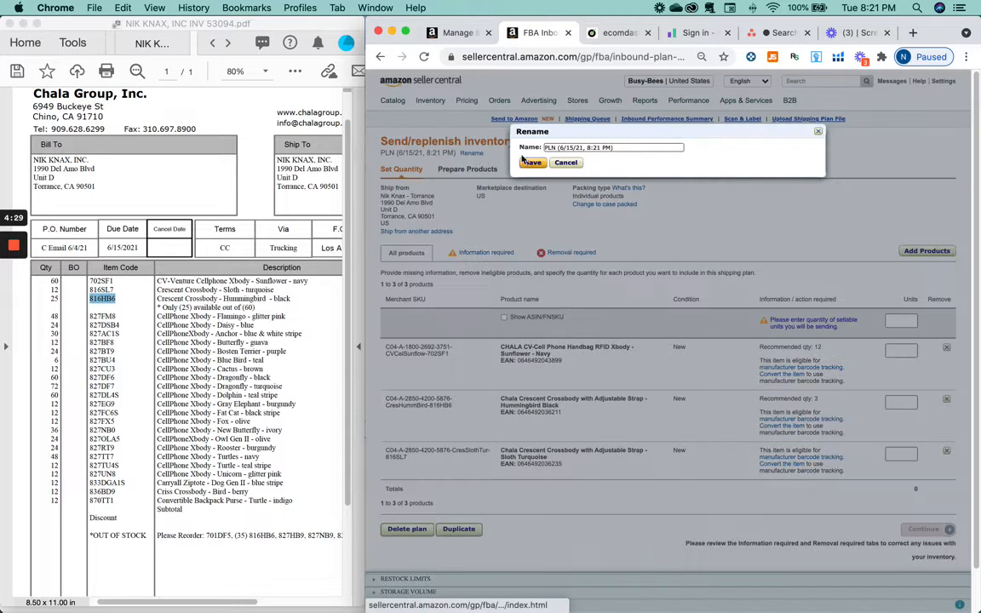
triple_click(664, 147)
key("BackSpace")
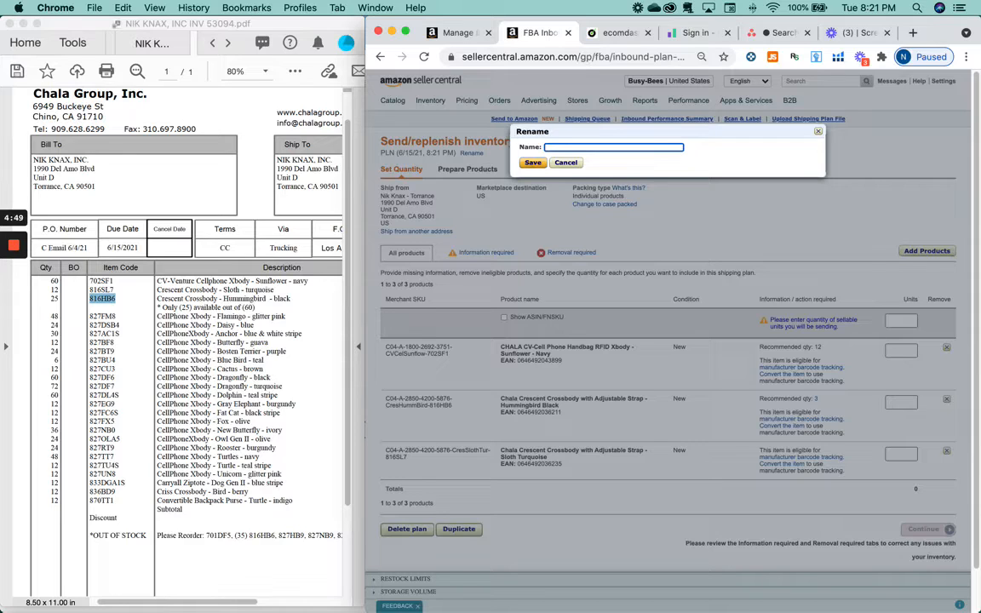
type("Chala - A")
type("rriving Soon (Inv")
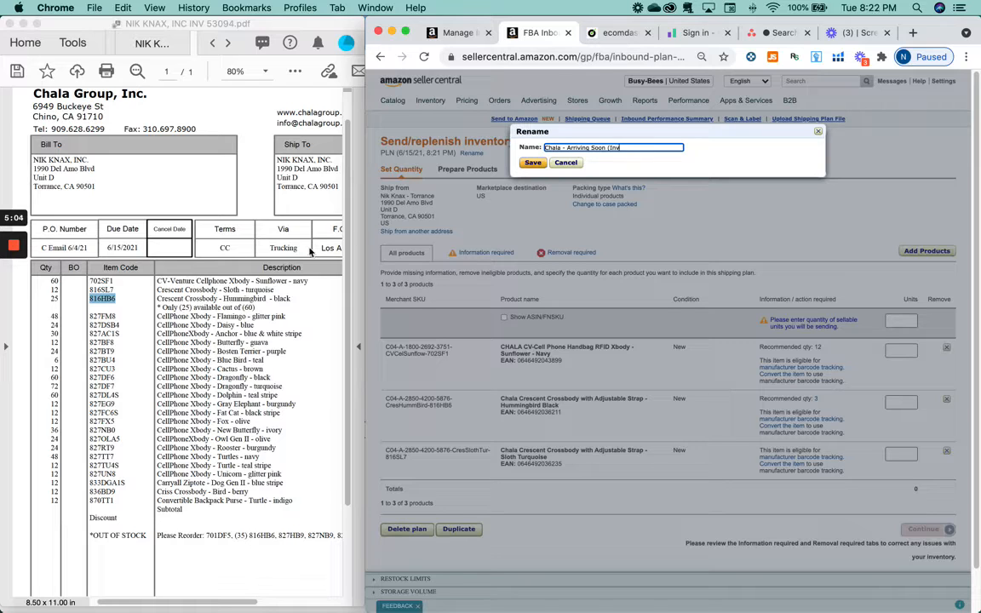
Step: Copy invoice number 53094 from the PDF into the plan name
left_click(128, 272)
scroll(214, 260, "right", 3)
scroll(258, 264, "right", 5)
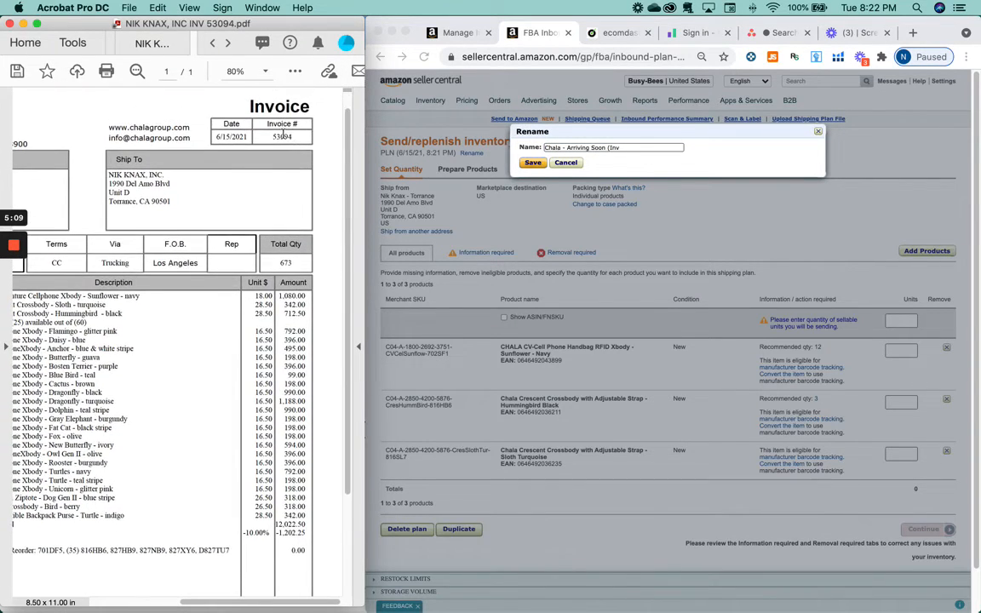
double_click(283, 133)
left_click(565, 136)
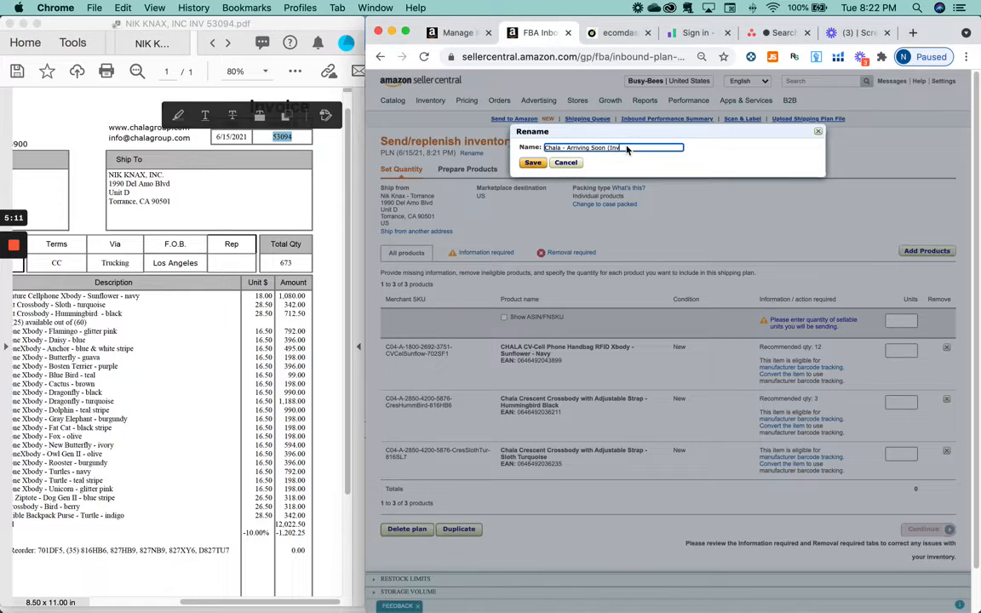
key("super+v")
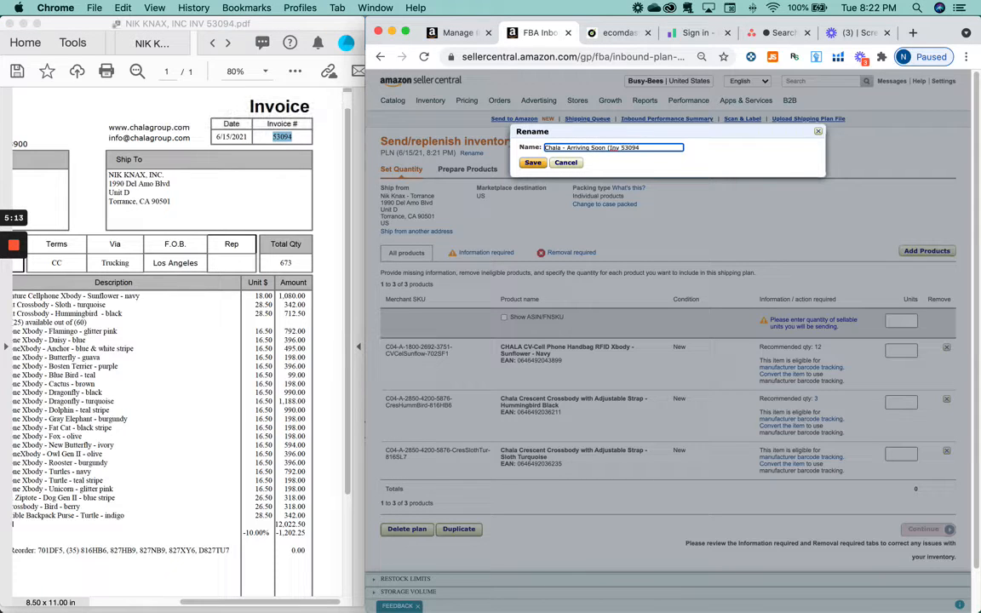
Step: Check the invoice's order date and finish the name with 'Order 6/7/21)'
left_click(177, 299)
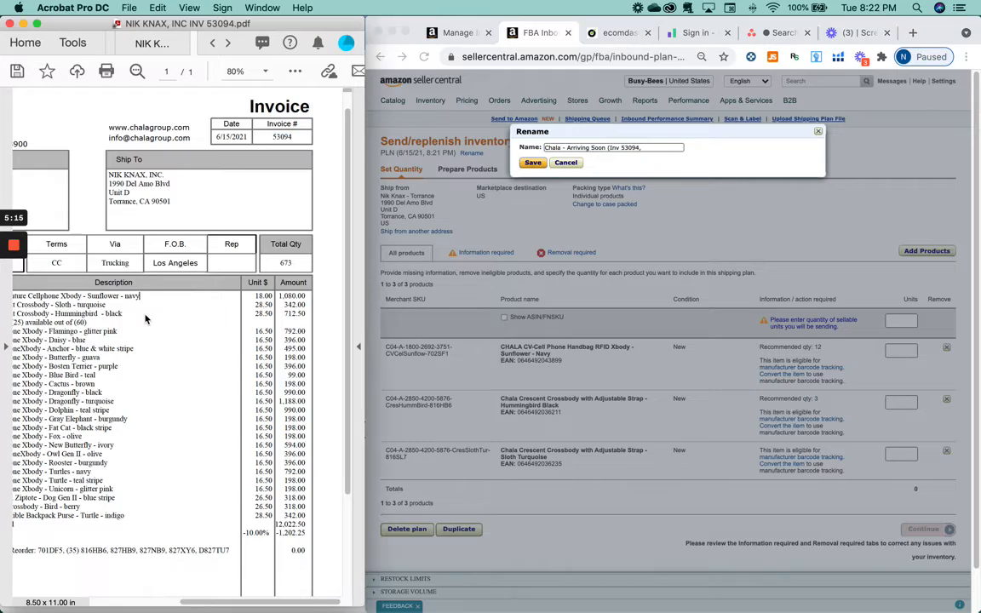
scroll(162, 307, "left", 5)
scroll(144, 319, "down", 2)
scroll(145, 320, "right", 2)
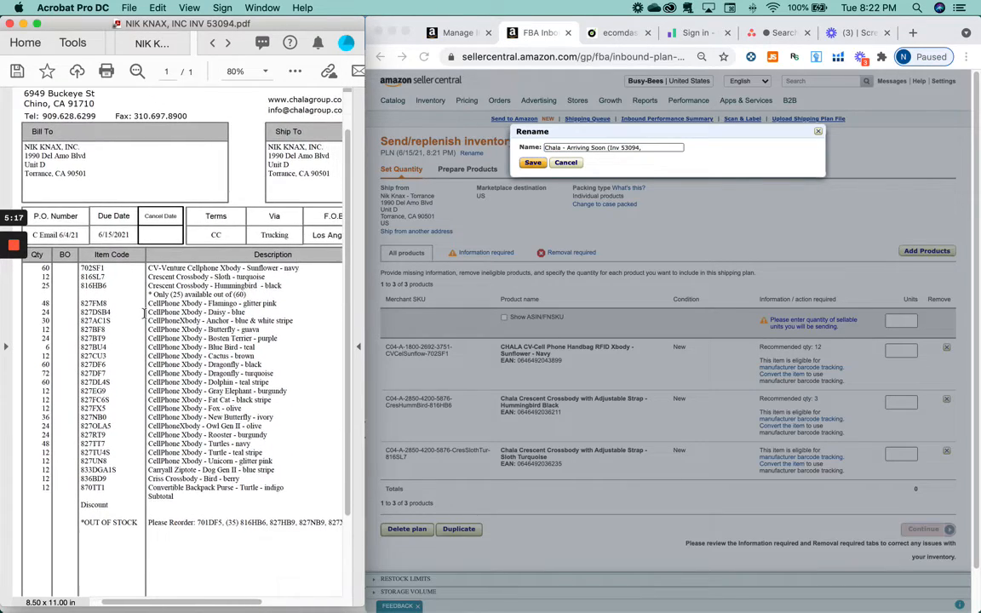
scroll(145, 314, "up", 2)
scroll(145, 313, "right", 1)
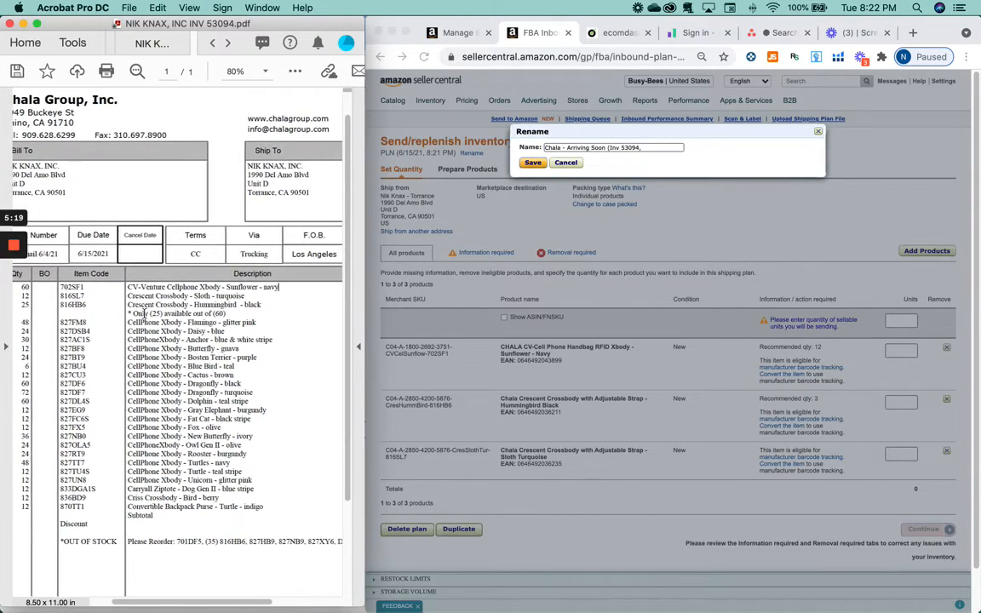
scroll(144, 313, "left", 1)
scroll(222, 320, "right", 4)
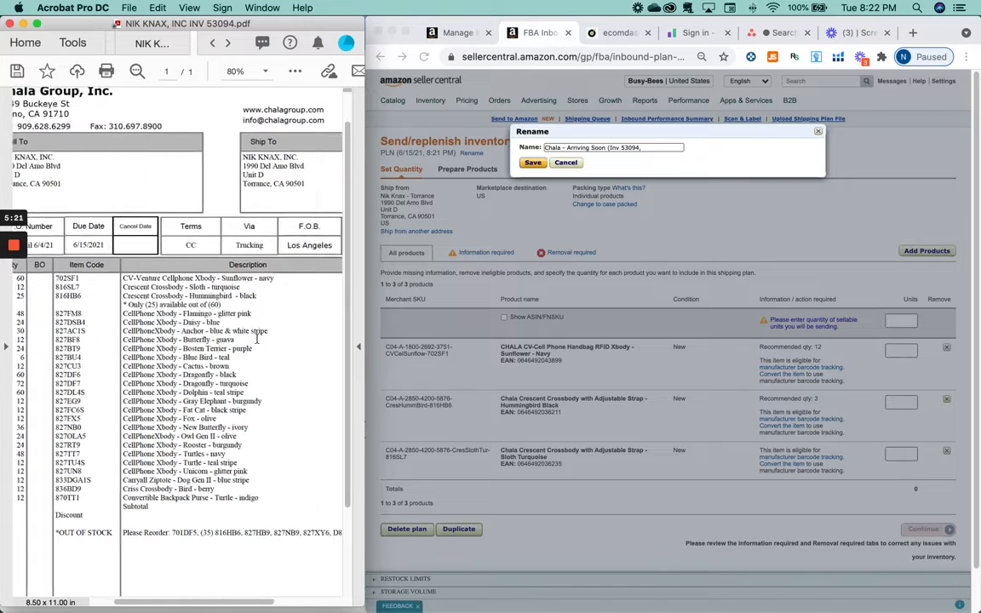
scroll(258, 341, "right", 3)
scroll(258, 341, "left", 6)
scroll(258, 340, "up", 1)
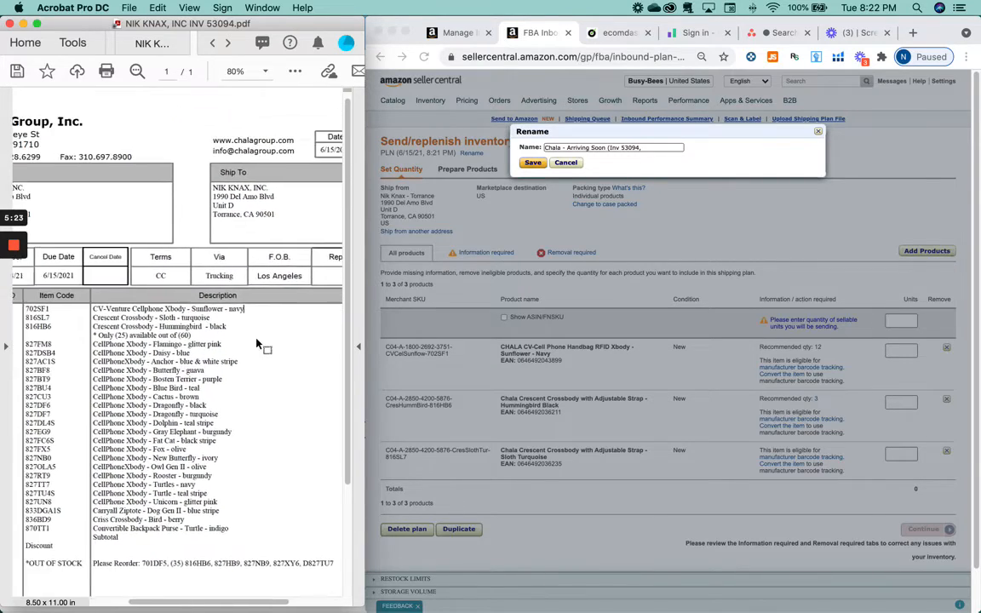
scroll(256, 338, "right", 3)
scroll(256, 338, "down", 1)
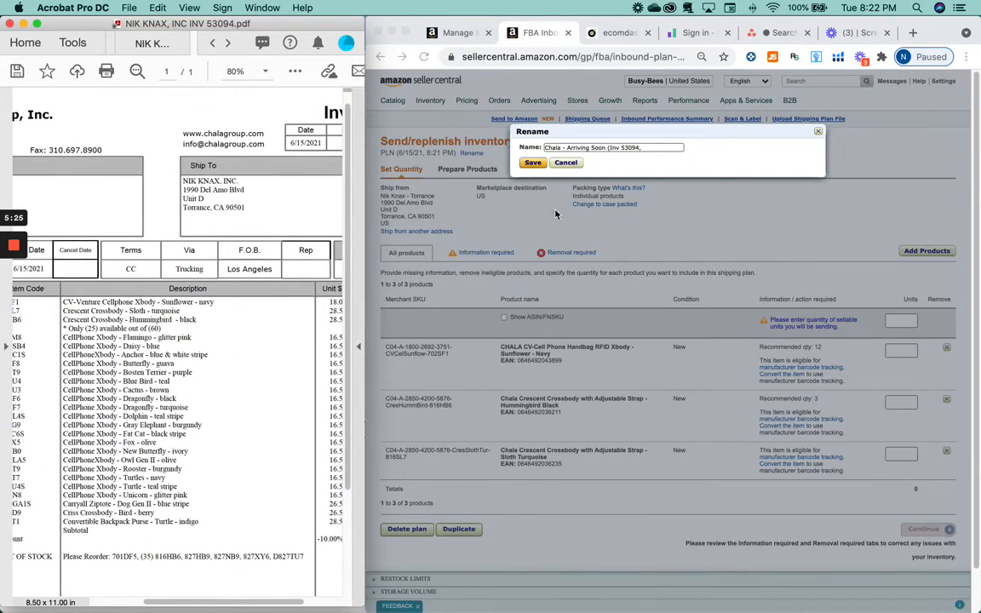
left_click(669, 149)
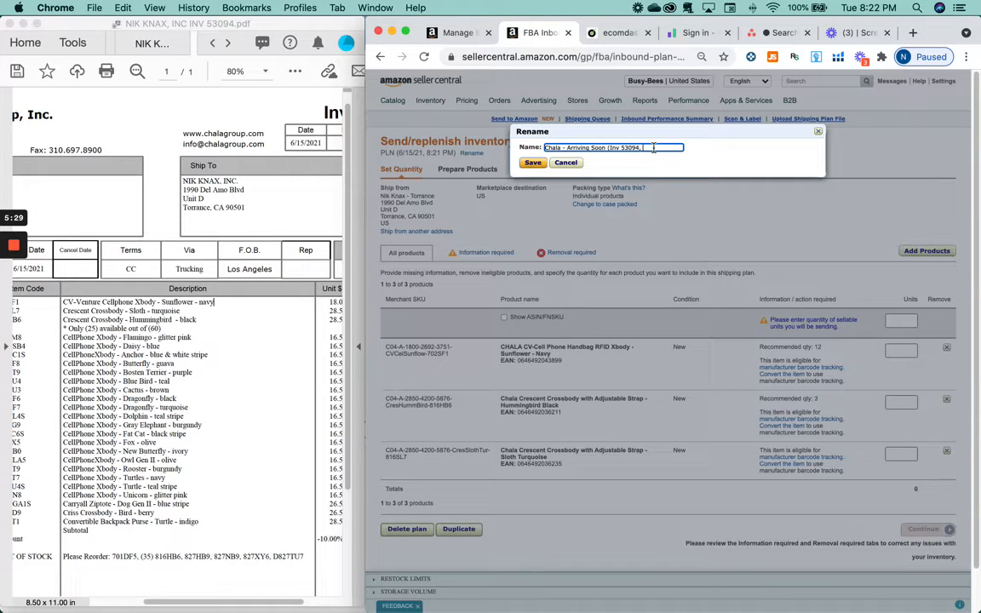
type("Crd")
left_click(532, 162)
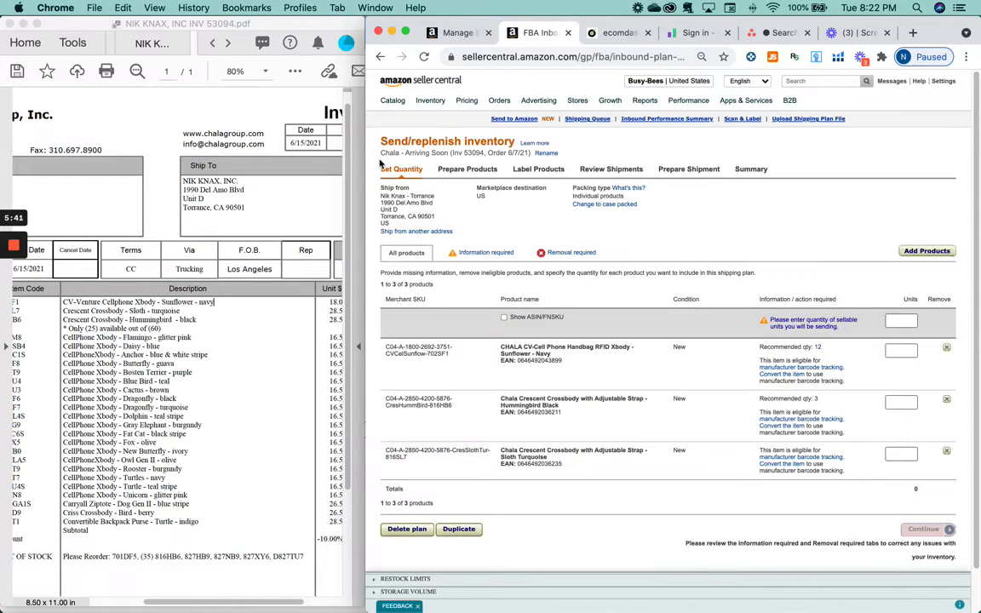
scroll(258, 286, "left", 5)
scroll(258, 286, "down", 2)
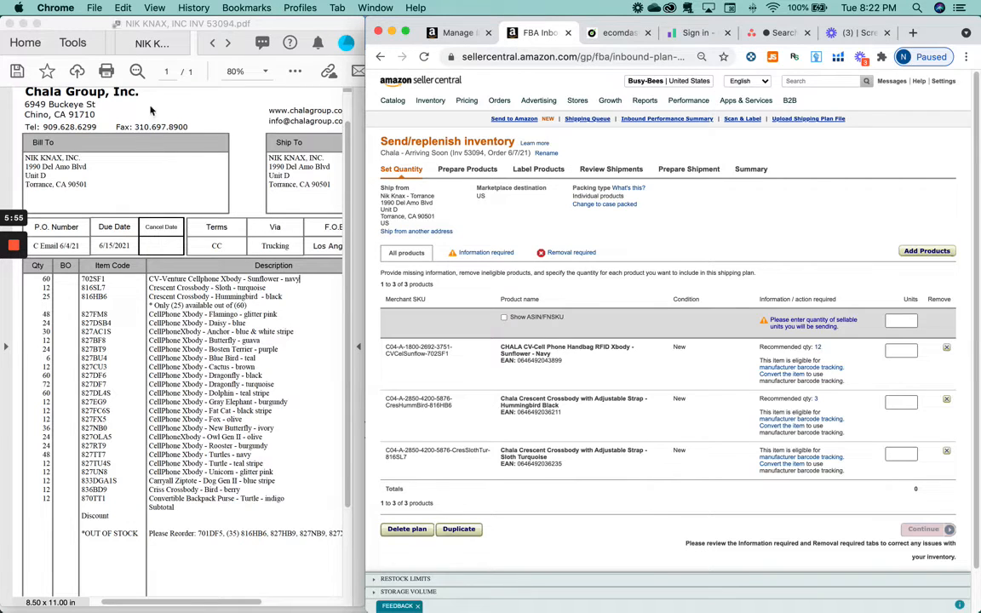
scroll(132, 340, "up", 1)
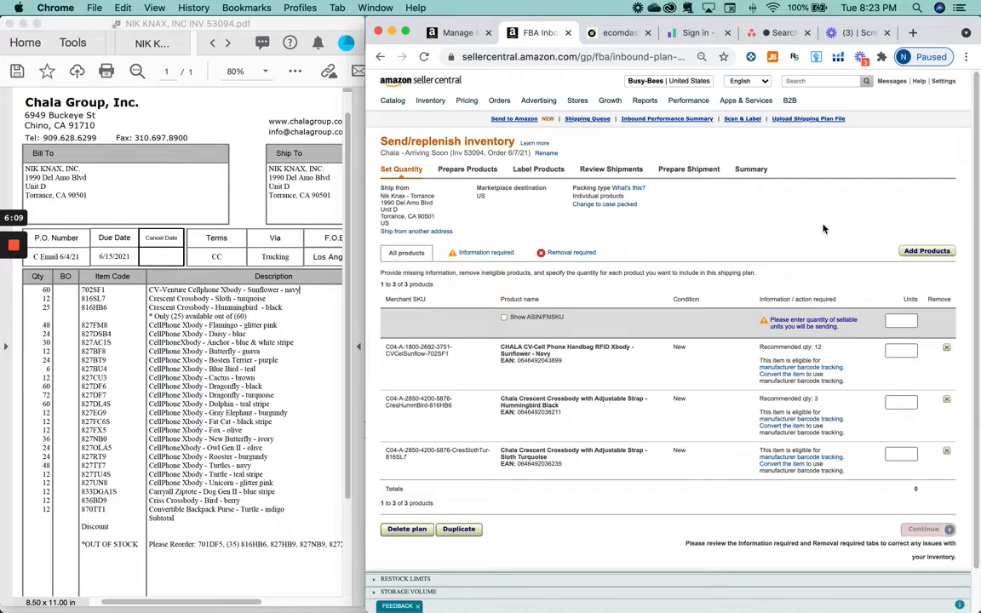
left_click(247, 278)
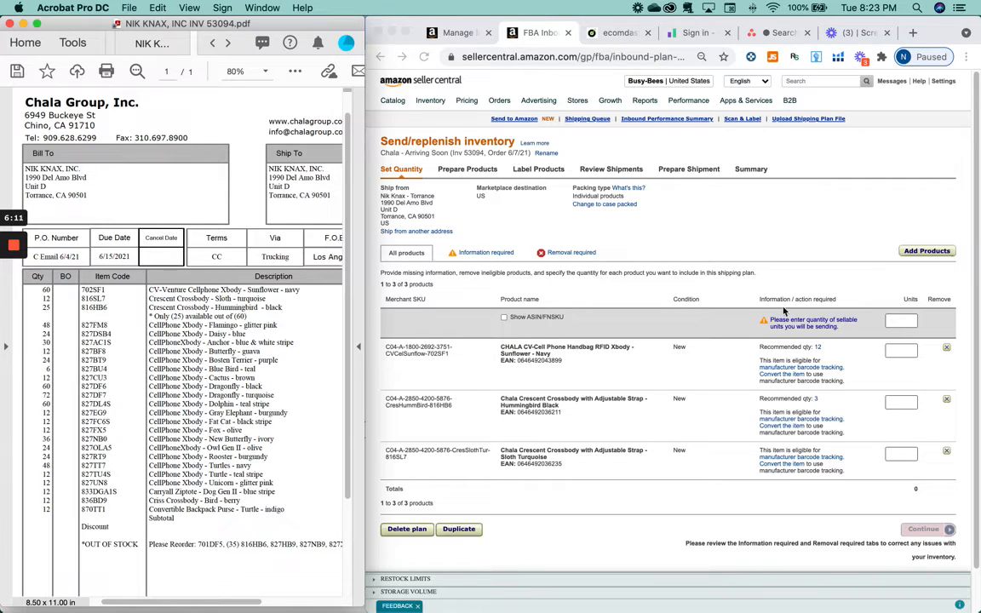
left_click(881, 213)
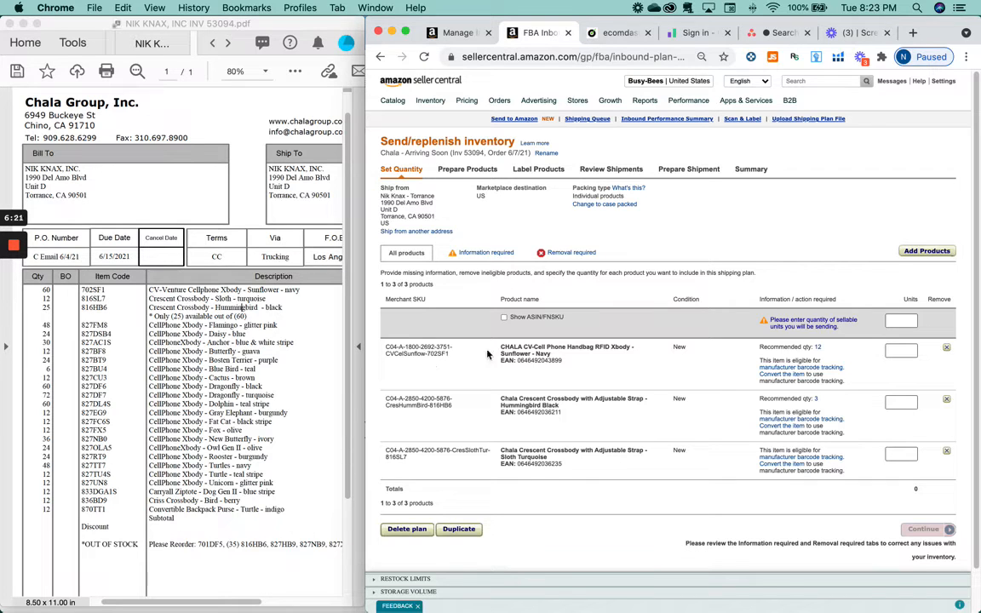
Step: Switch the plan to case-packed and apply 1 case to all three products
left_click(897, 354)
type("6")
left_click(615, 205)
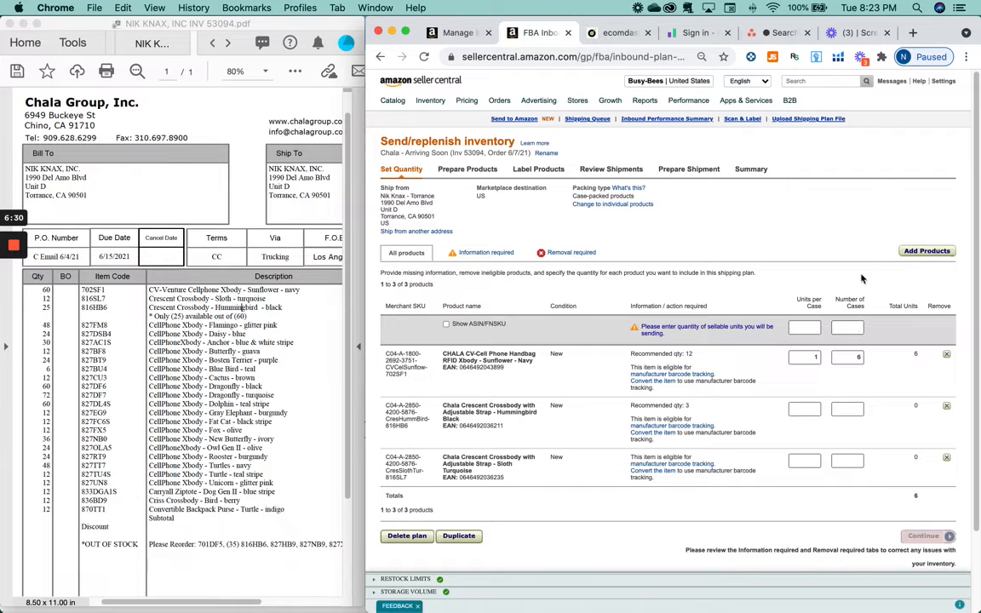
left_click(845, 327)
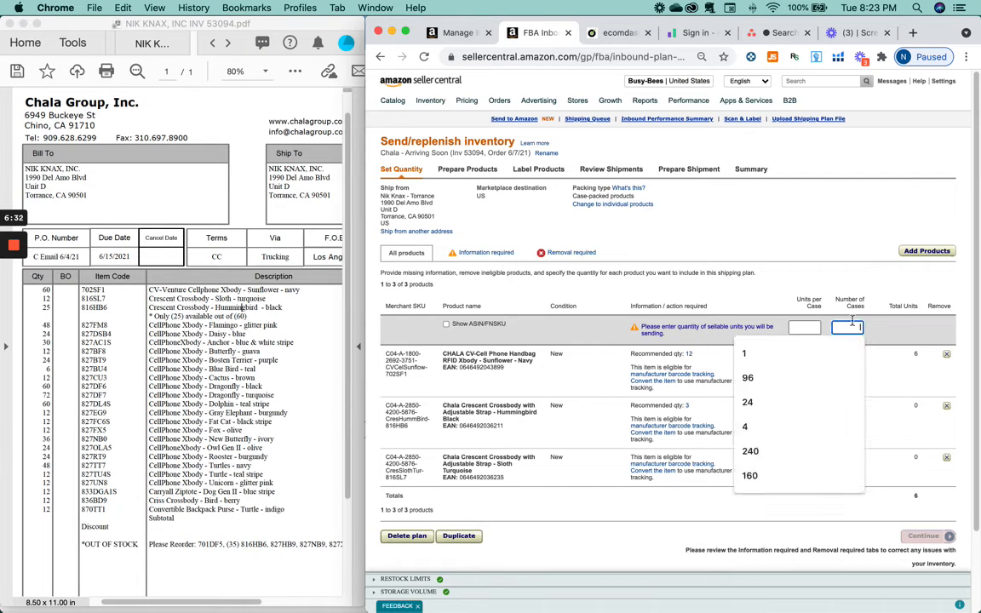
left_click(875, 217)
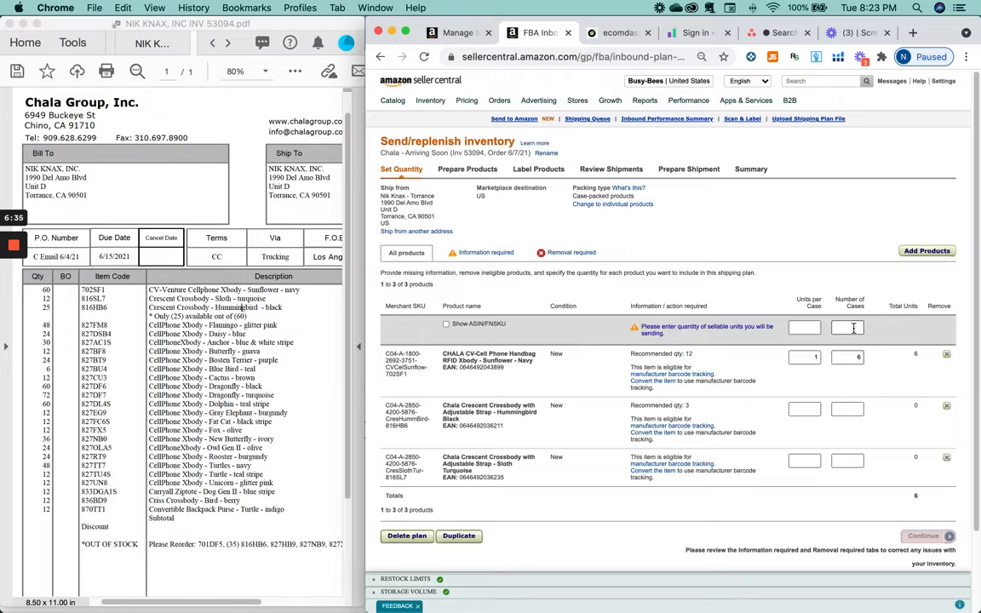
left_click(852, 328)
left_click(849, 351)
scroll(843, 388, "down", 1)
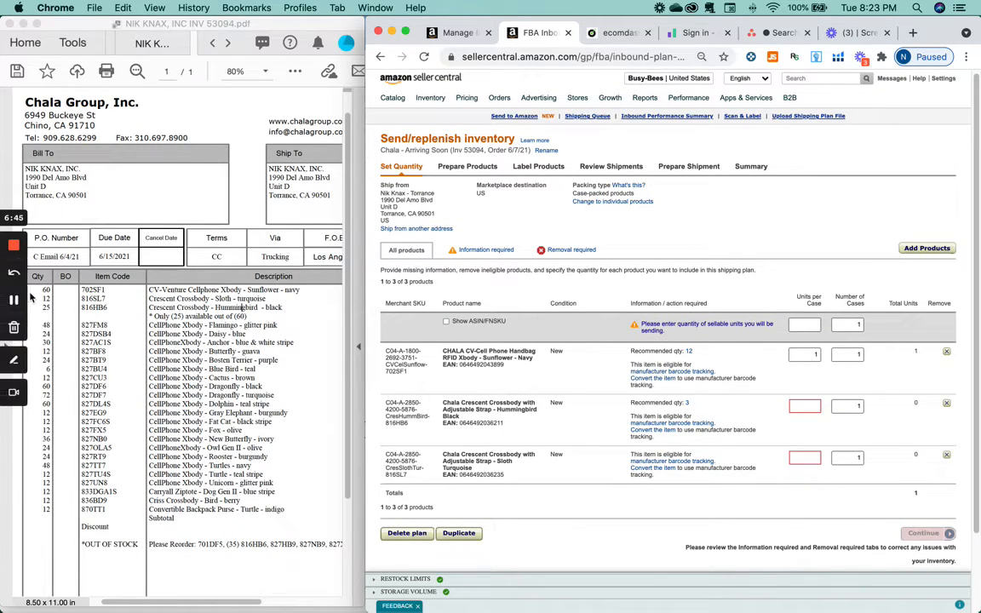
Step: Set the Sunflower product's units per case to 60 and verify its SKU 702SF1
double_click(806, 354)
type("60")
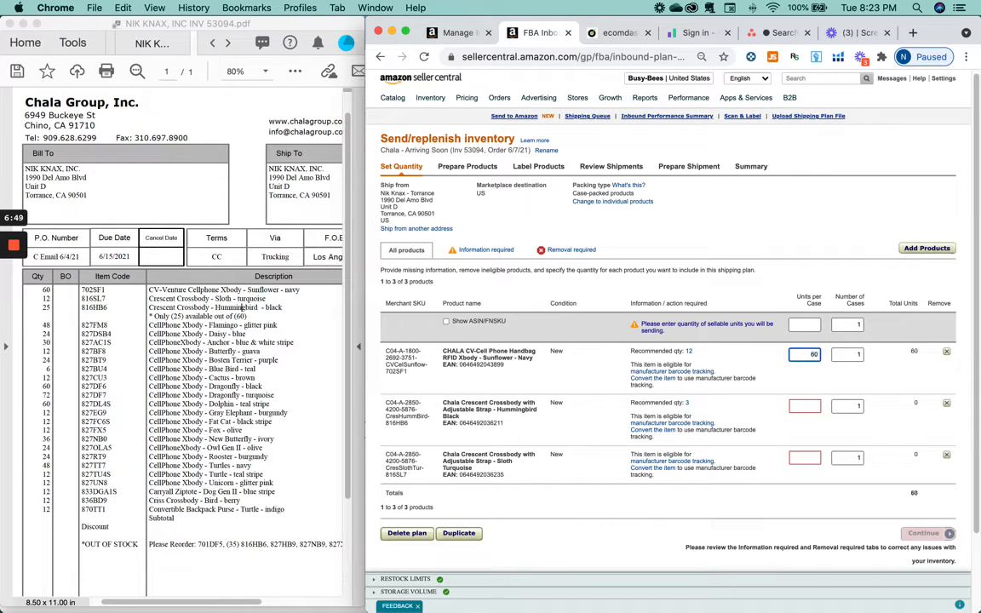
left_click(805, 405)
double_click(396, 372)
left_click(388, 426)
Step: Enter 25 units per case for the Hummingbird product, matching invoice item 816HB6
double_click(94, 307)
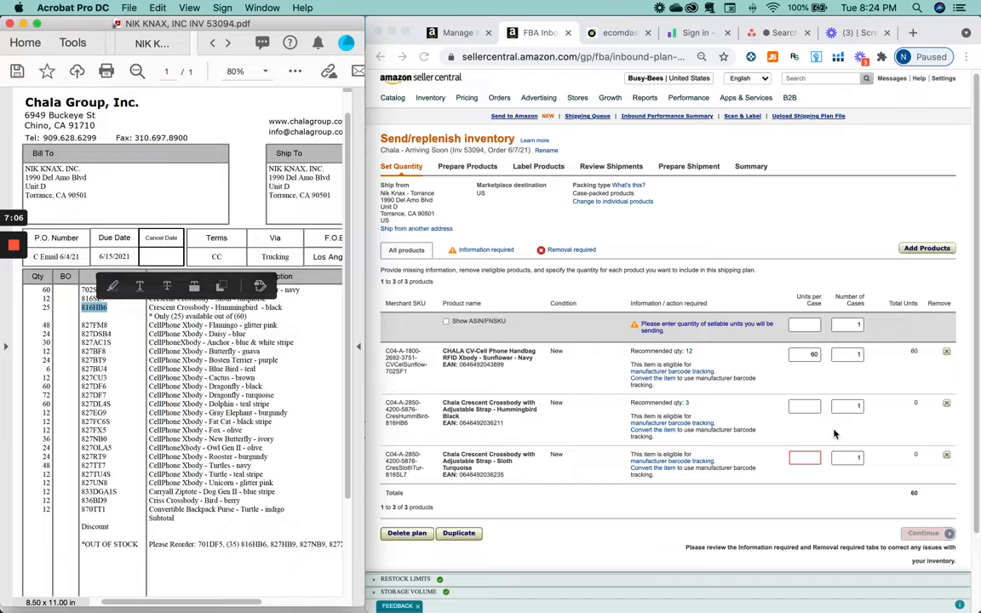
left_click(804, 408)
type("24")
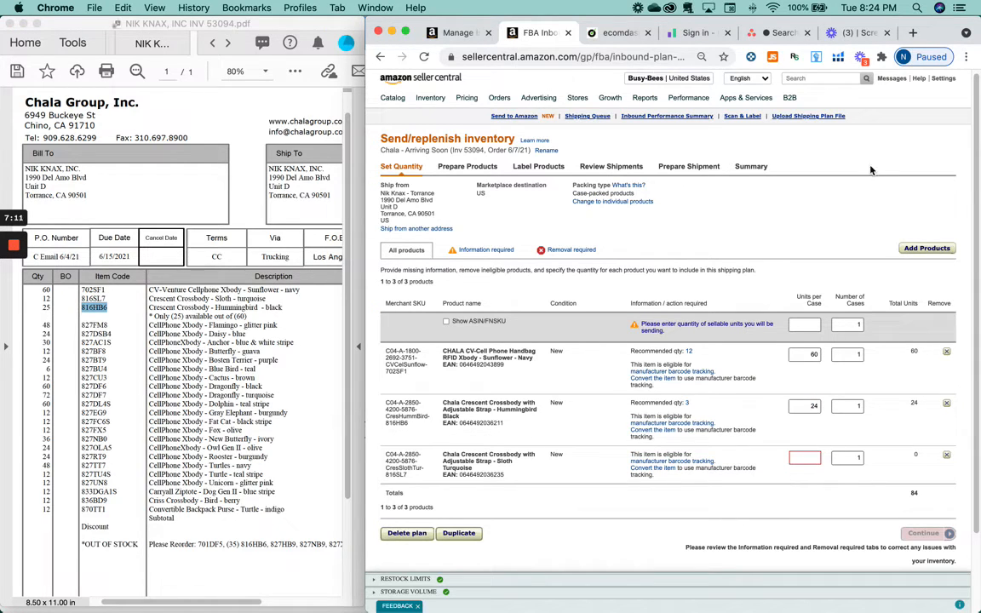
left_click(798, 408)
key("BackSpace")
type("5")
left_click(849, 241)
Step: Enter 12 units per case for the Sloth product, matching invoice item 816SL7
double_click(93, 298)
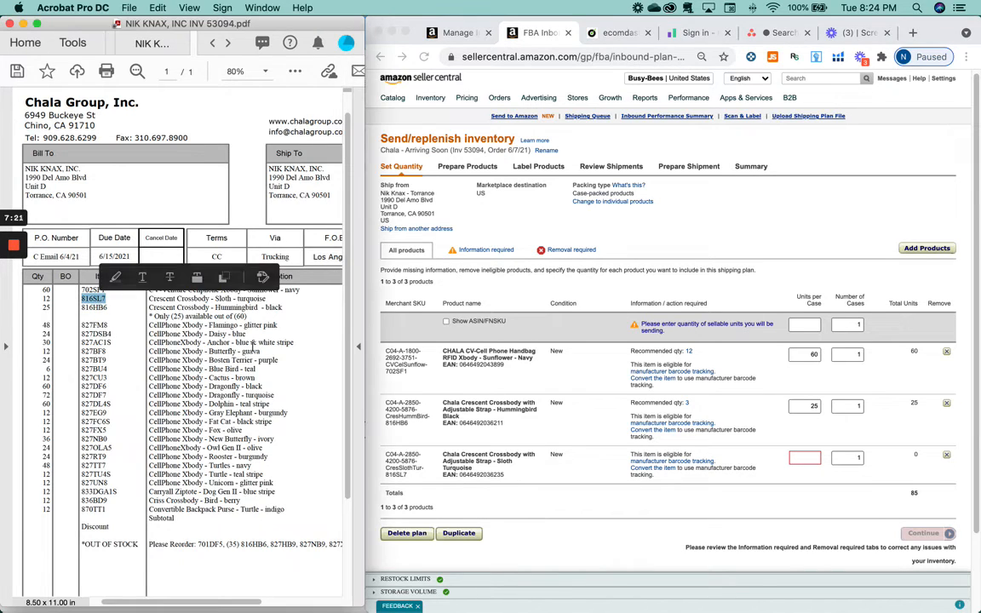
left_click(809, 458)
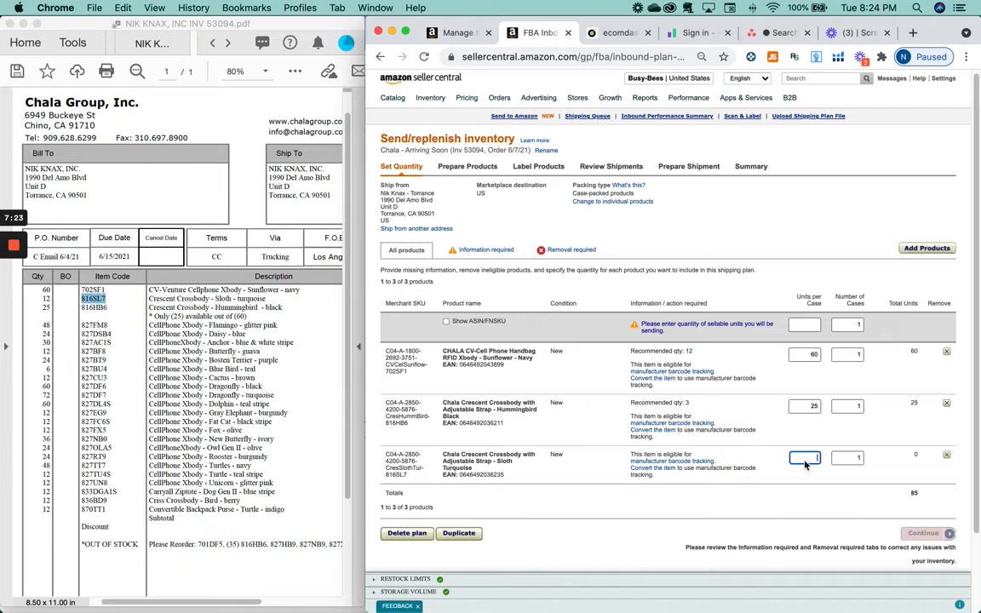
type("12")
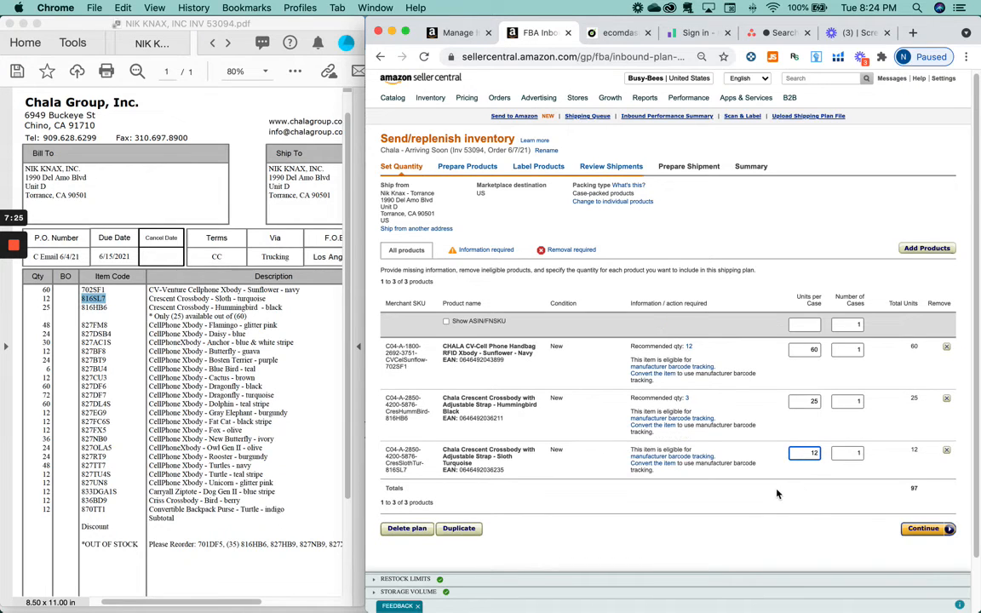
left_click(777, 494)
scroll(775, 225, "down", 1)
scroll(748, 372, "up", 1)
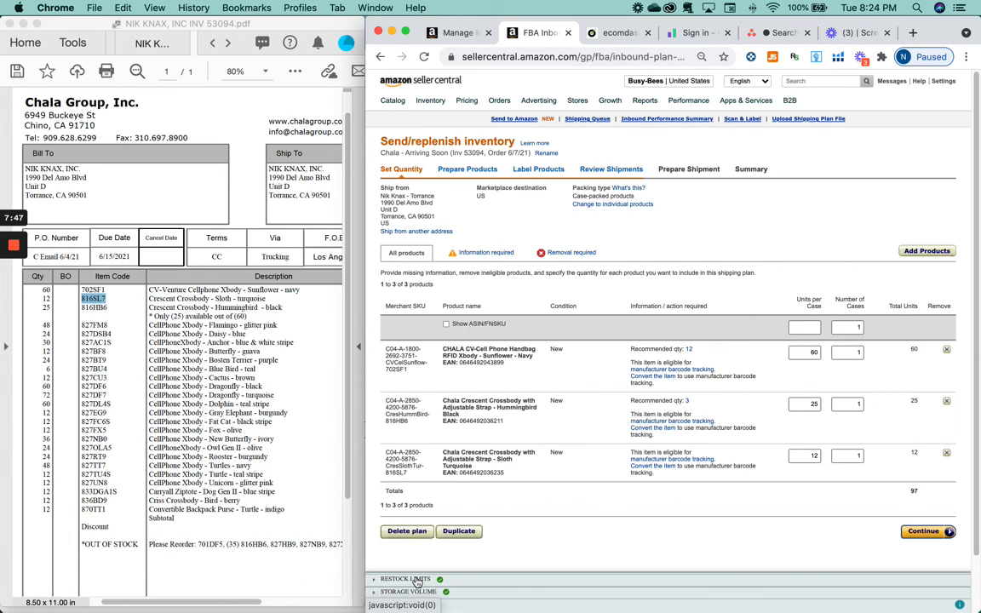
mouse_move(13, 247)
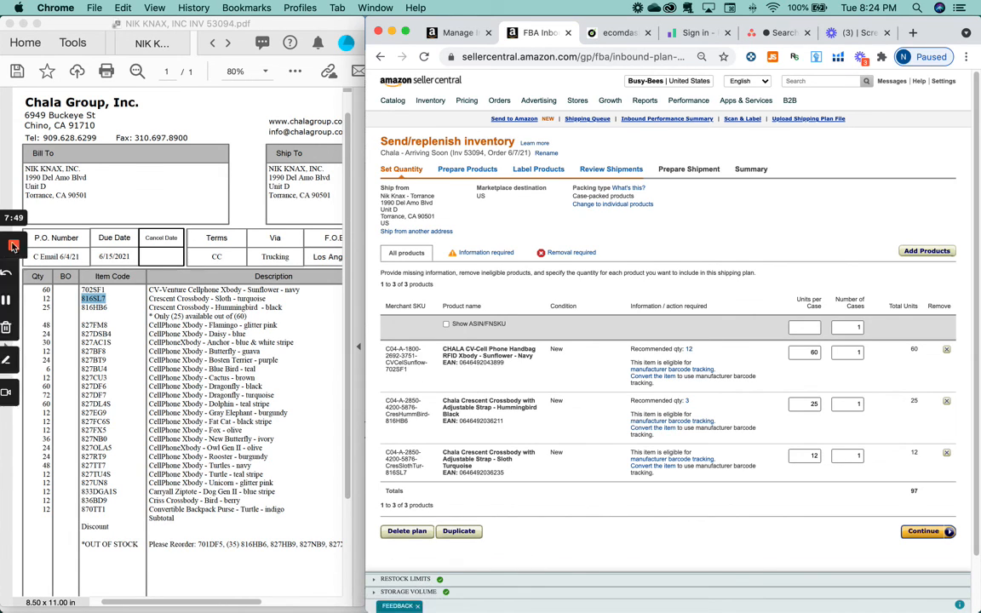